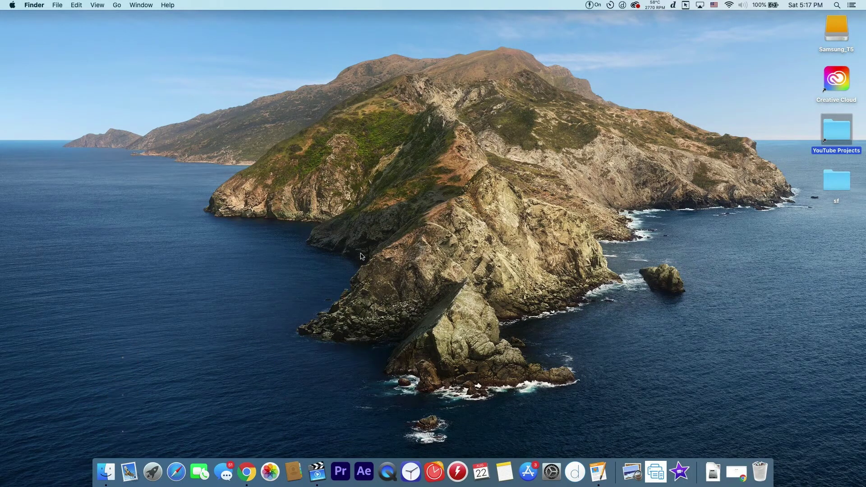
# Switch to QuickTime Player and open a new movie recording.
pyautogui.click(361, 256)
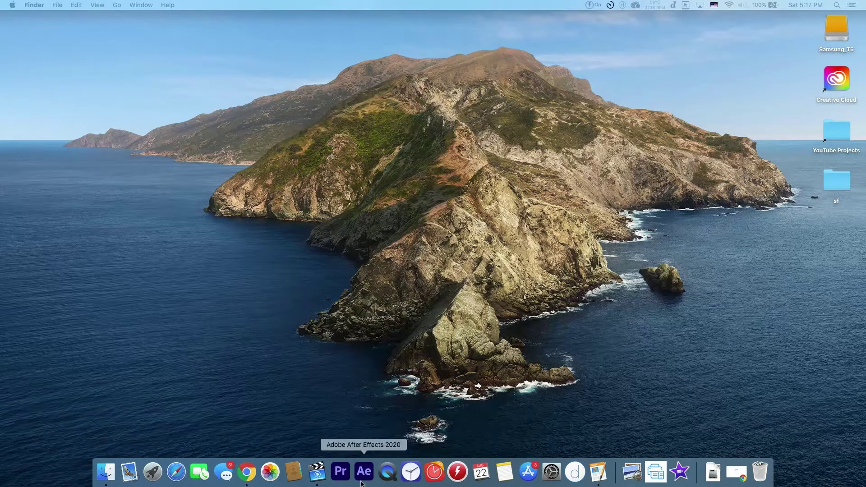
pyautogui.click(385, 474)
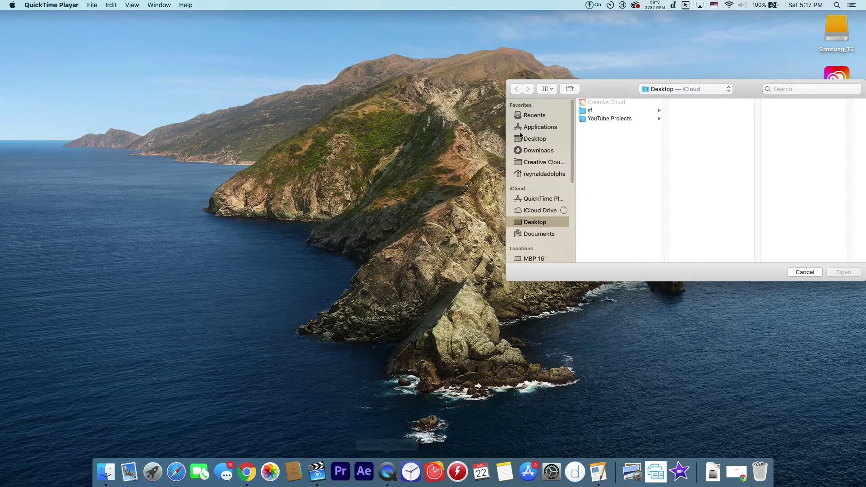
pyautogui.moveTo(605, 85); pyautogui.dragTo(310, 71)
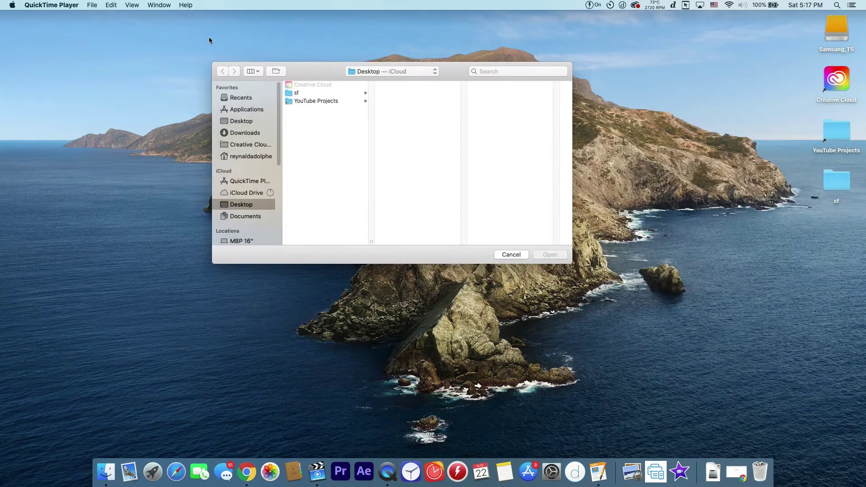
pyautogui.click(95, 7)
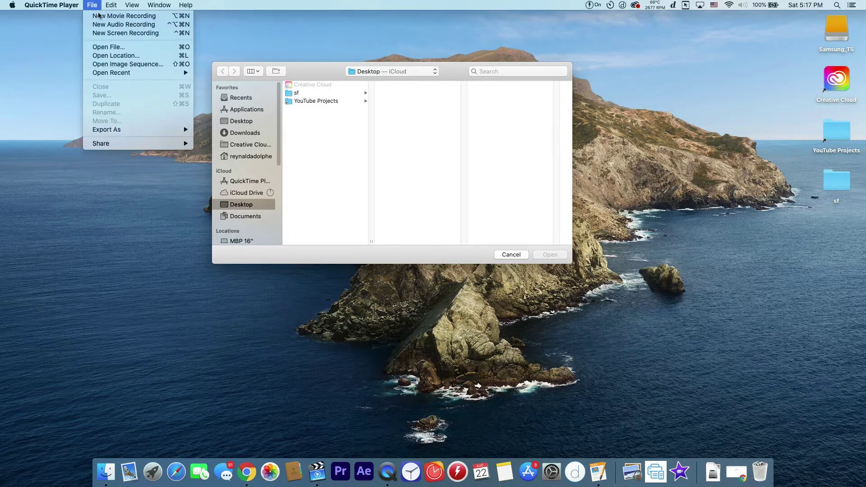
pyautogui.click(170, 17)
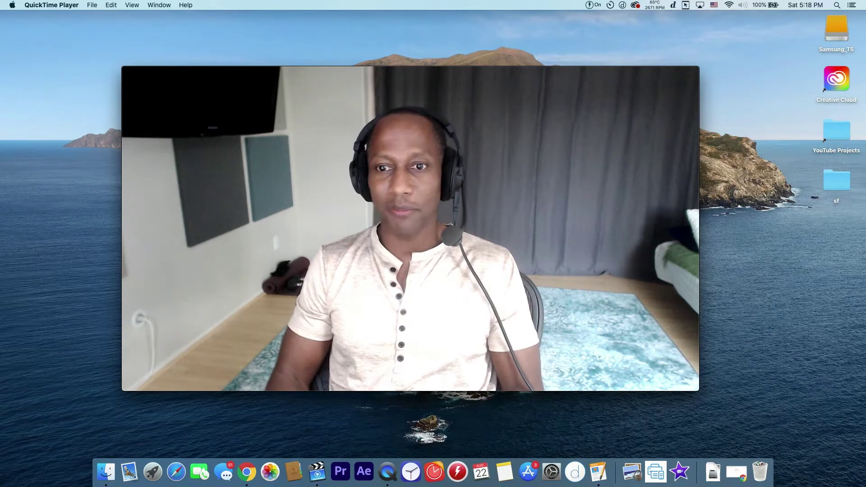
# Start the webcam recording with the HD Pro Webcam C920, Scarlett 2i2 USB microphone and High quality, and move its window off the screen.
pyautogui.moveTo(371, 175)
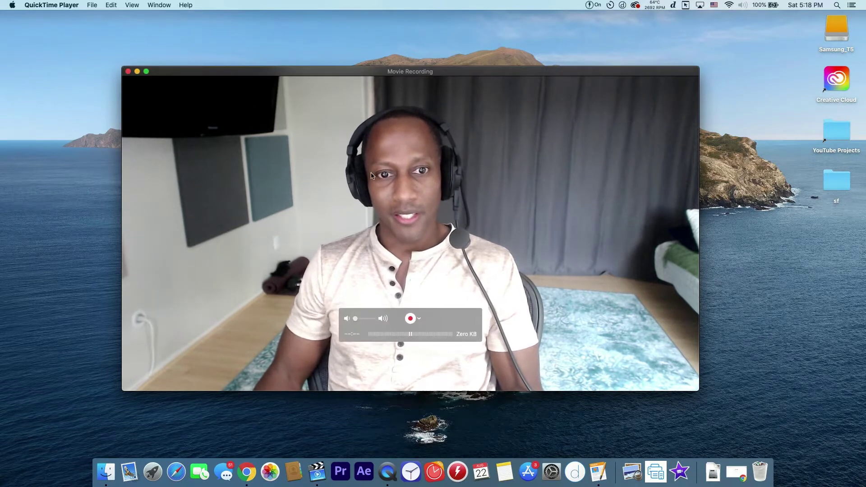
pyautogui.click(419, 319)
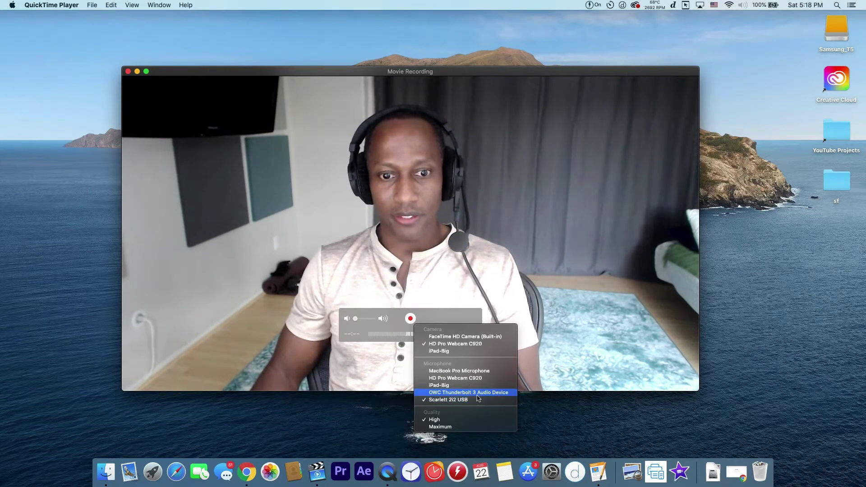
pyautogui.click(433, 314)
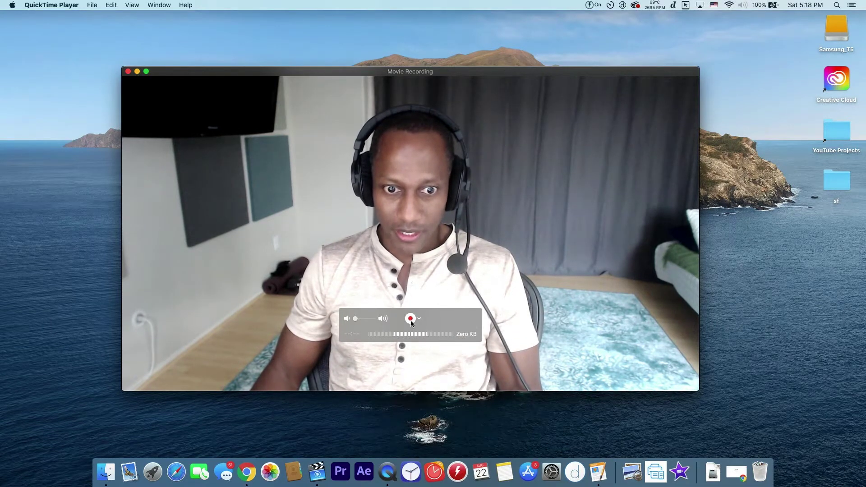
pyautogui.click(410, 319)
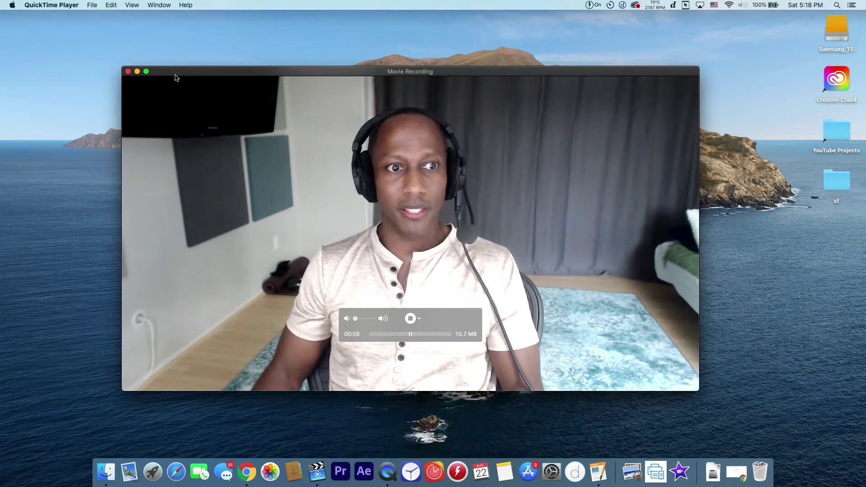
pyautogui.moveTo(187, 72); pyautogui.dragTo(212, 72)
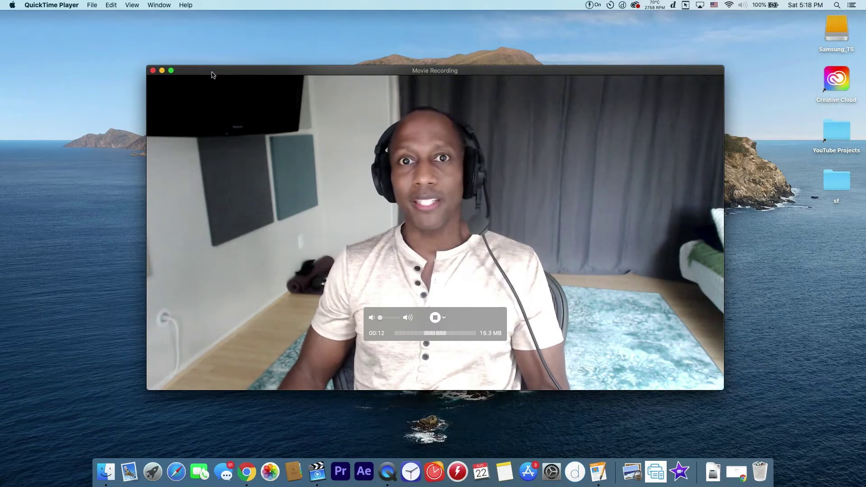
pyautogui.moveTo(212, 72); pyautogui.dragTo(865, 92)
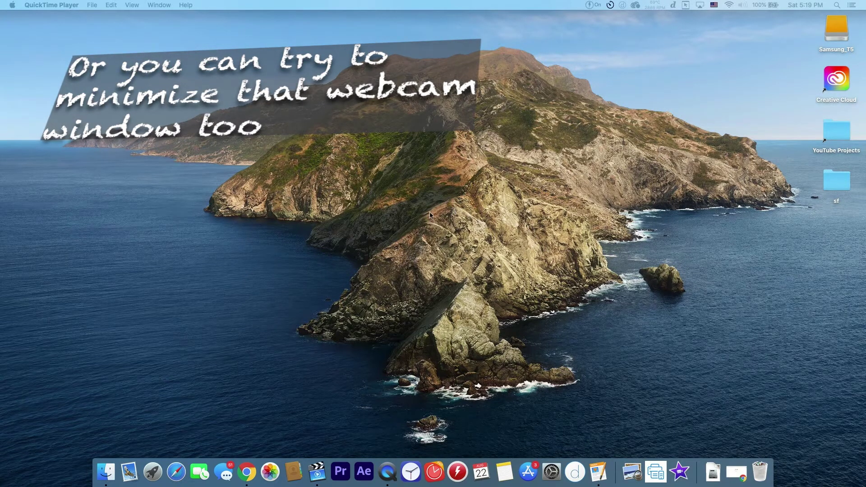
# Start a new recording of the entire screen, keeping the 5-second timer and the Scarlett 2i2 USB microphone.
pyautogui.click(92, 5)
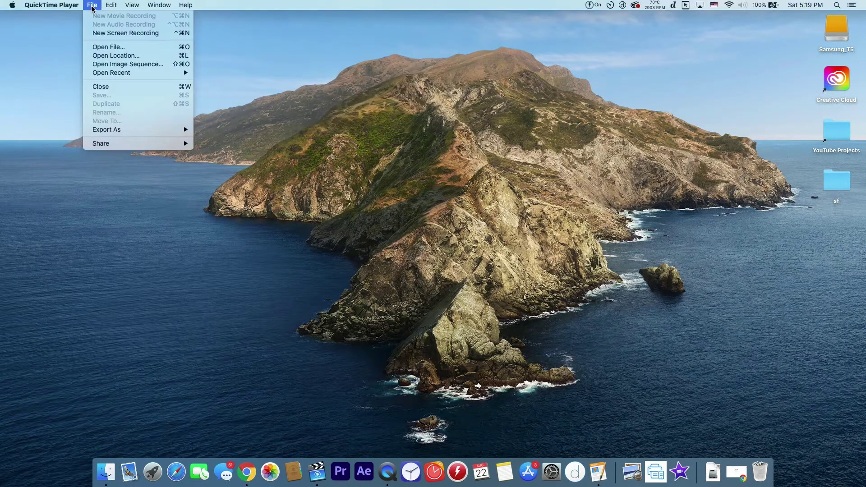
pyautogui.click(128, 34)
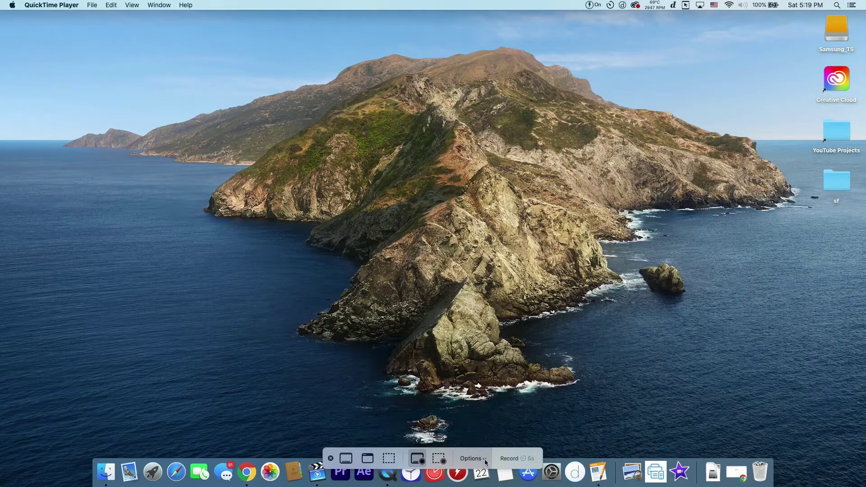
pyautogui.click(485, 459)
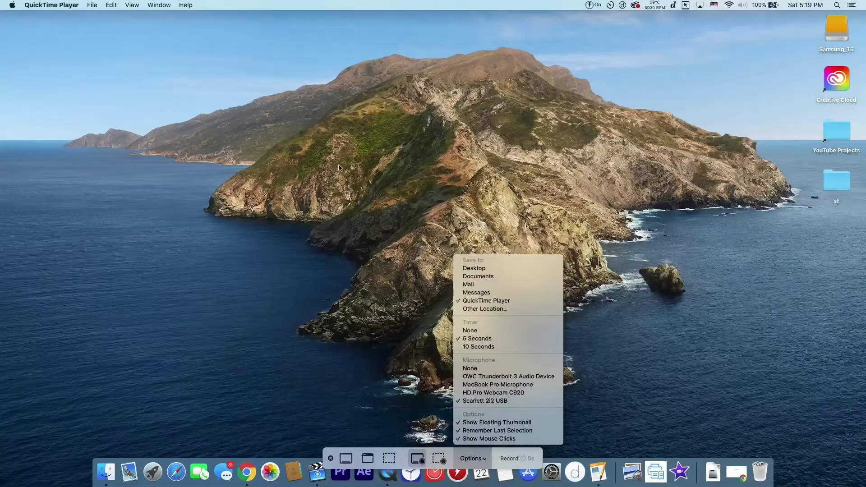
pyautogui.click(328, 160)
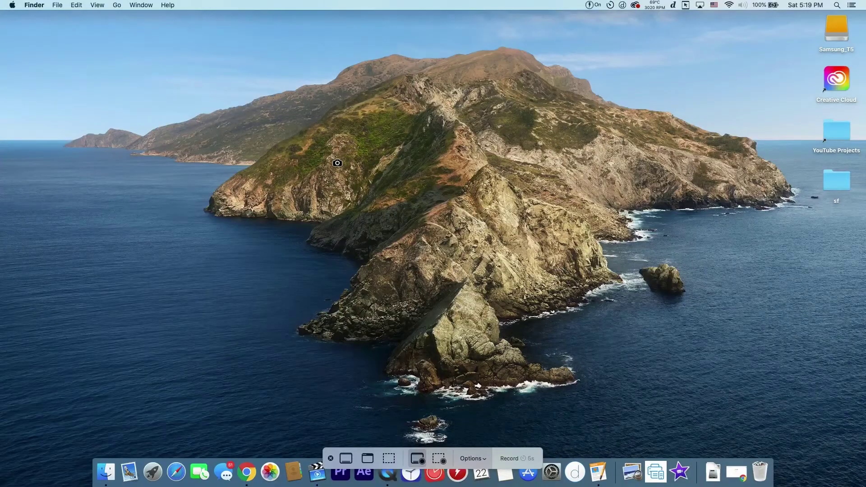
pyautogui.click(328, 160)
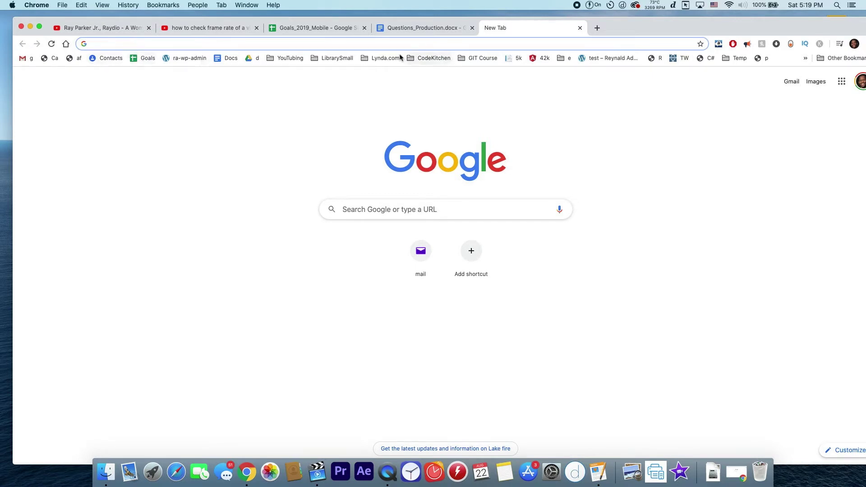
# Load hbo.com in Chrome's new tab and browse down to the featured shows on its home page.
pyautogui.write('hbo')
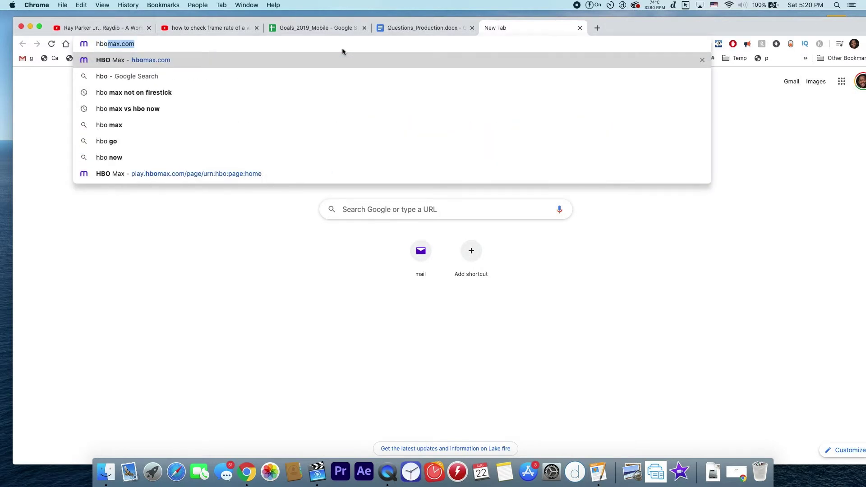
pyautogui.write('.com')
pyautogui.press('Return')
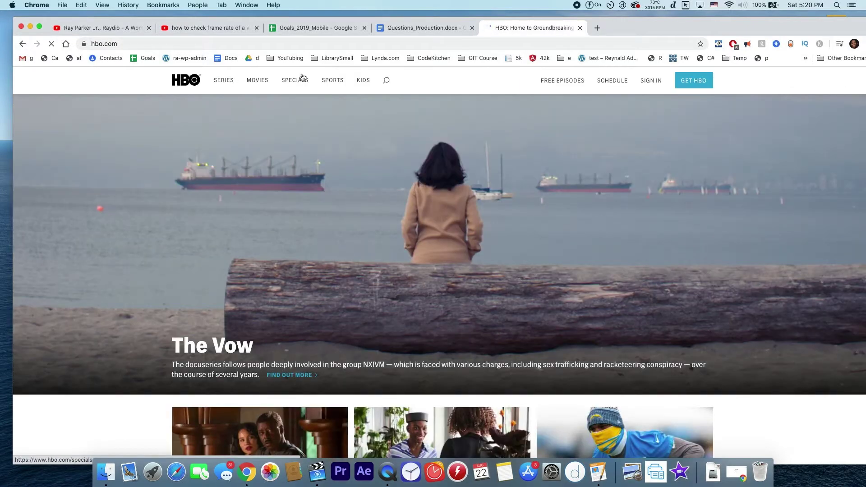
pyautogui.scroll(-3, 287, 181)
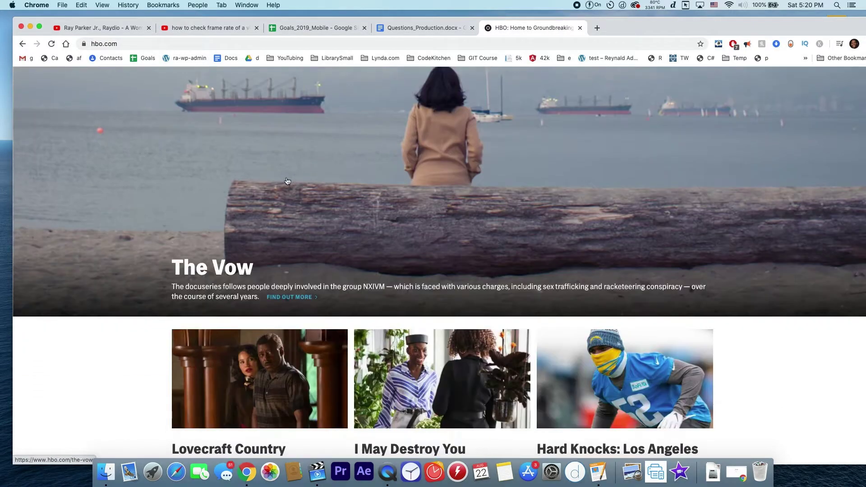
pyautogui.scroll(-5, 288, 182)
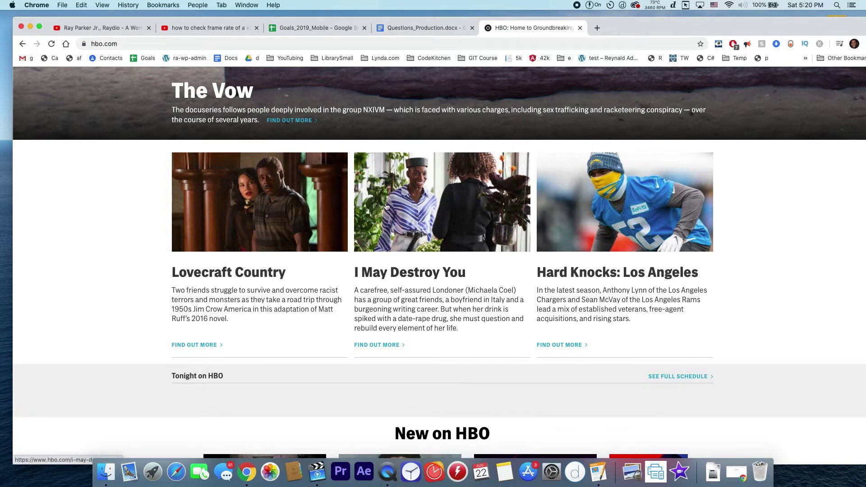
# Open another new browser tab and show its recent Google searches as further demo activity.
pyautogui.click(597, 29)
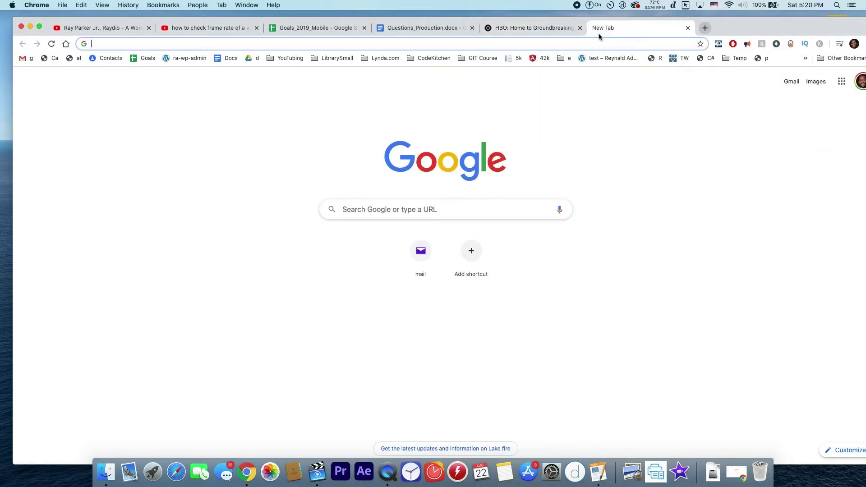
pyautogui.click(418, 207)
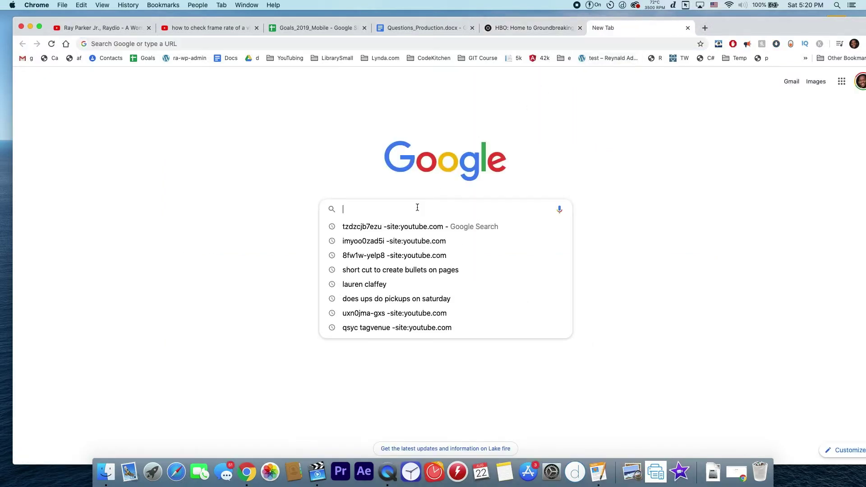
pyautogui.click(366, 162)
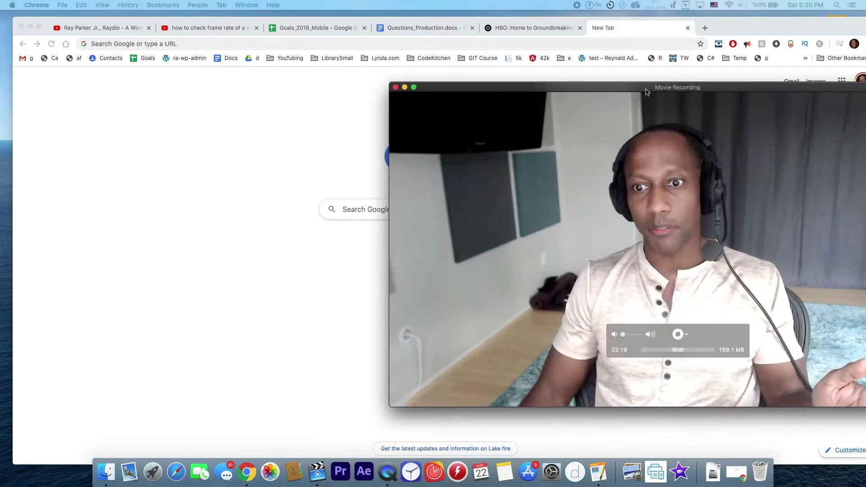
# Bring the Movie Recording window into view over the browser, and clear it from the screen again.
pyautogui.moveTo(844, 93); pyautogui.dragTo(540, 94)
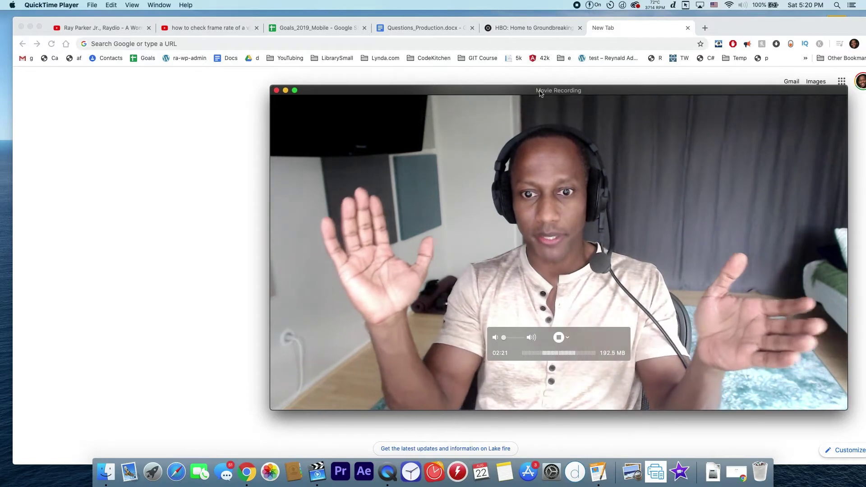
pyautogui.press('super+w')
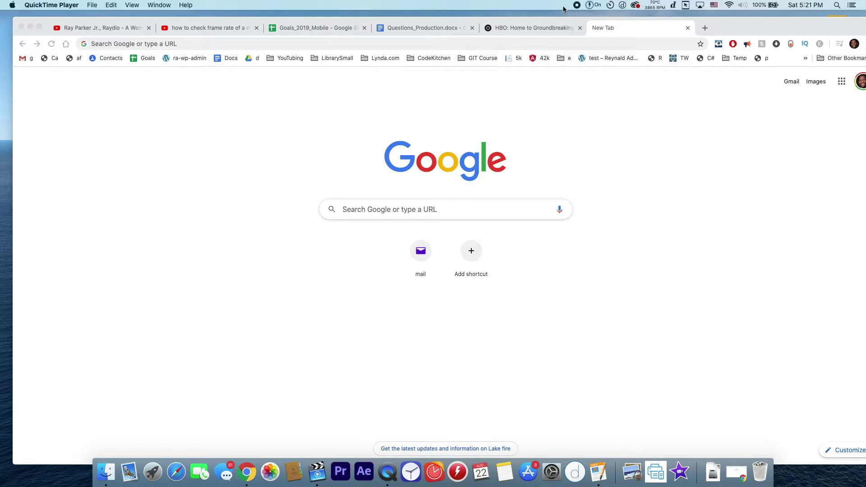
# Stop the screen recording, and clear the recorded clip's preview and the browser window from the desktop.
pyautogui.click(577, 8)
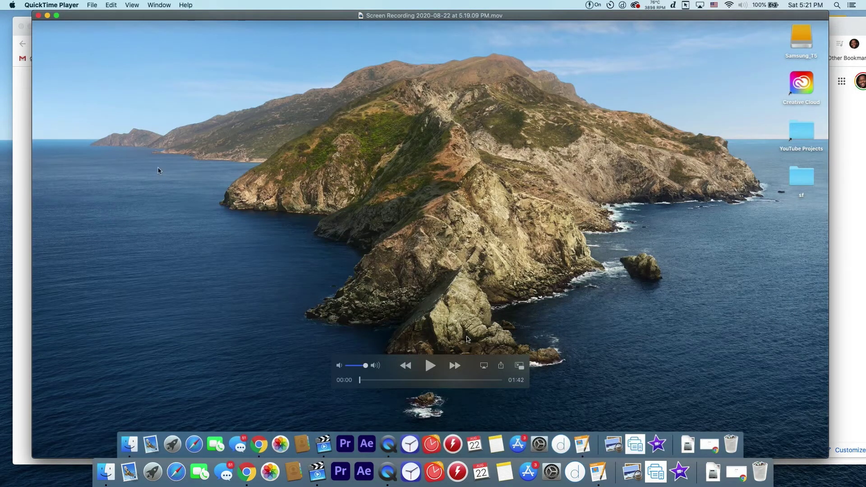
pyautogui.click(39, 16)
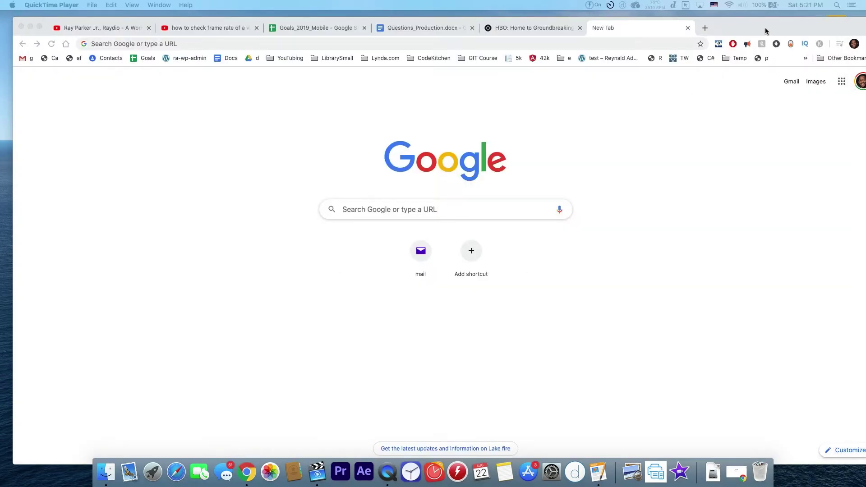
pyautogui.click(30, 27)
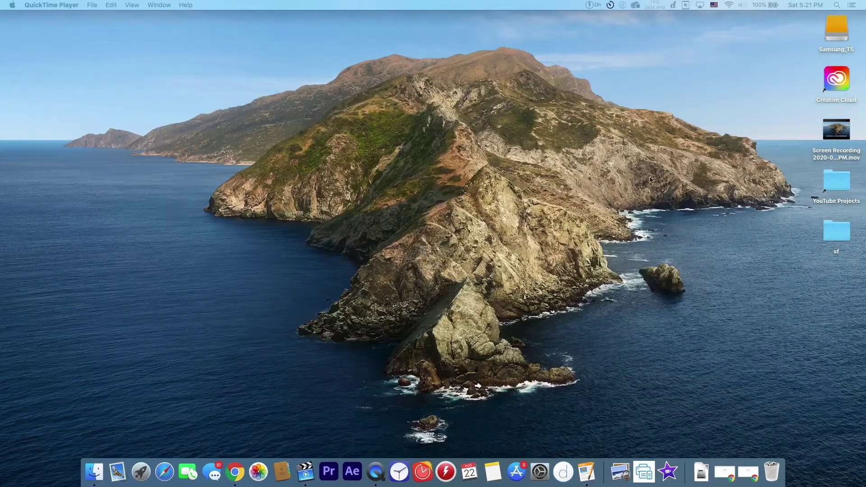
# Stop the webcam recording and save it to the Desktop as FaceRecording.
pyautogui.moveTo(839, 142)
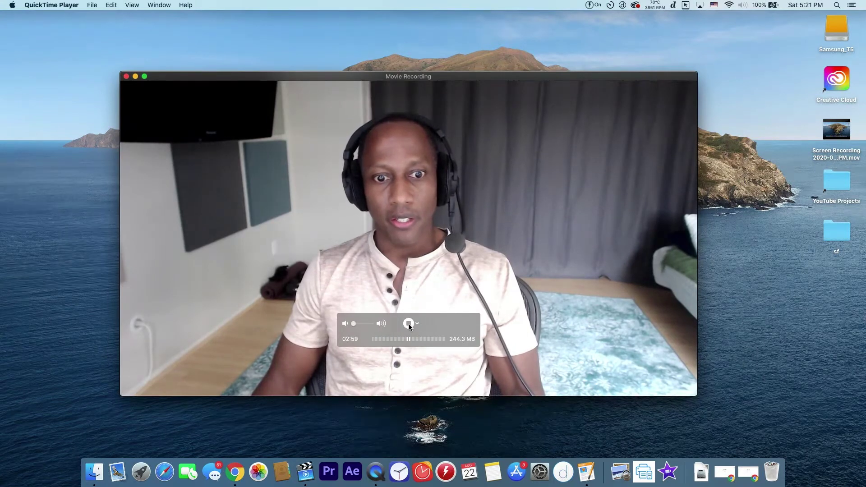
pyautogui.click(409, 323)
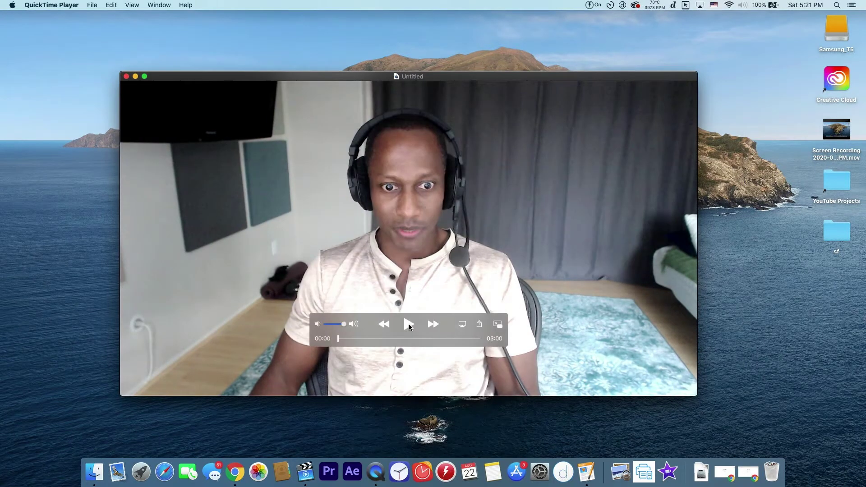
pyautogui.click(127, 77)
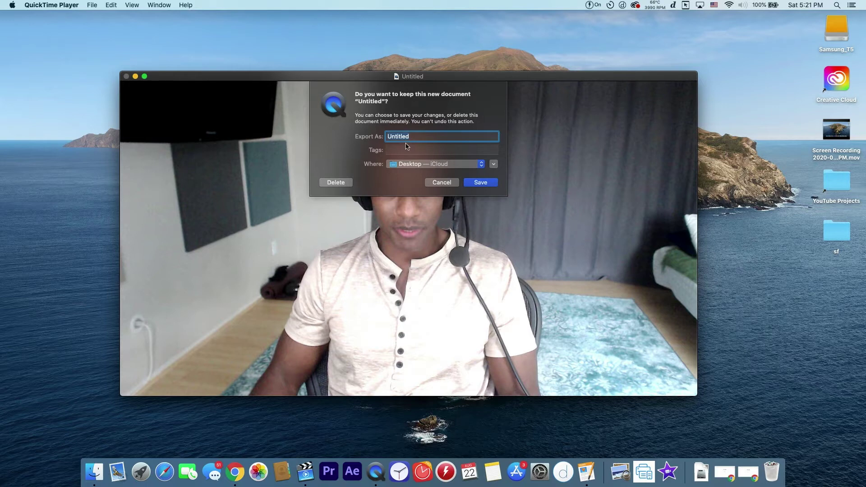
pyautogui.write('FaceRecording')
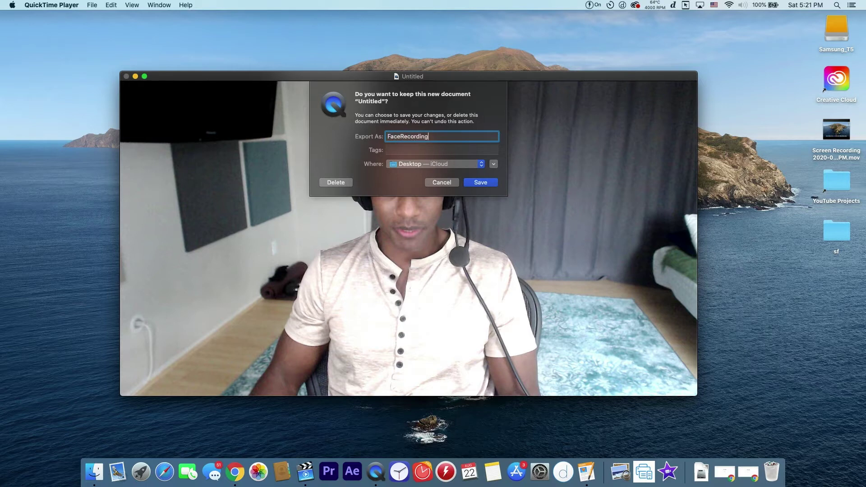
pyautogui.click(480, 183)
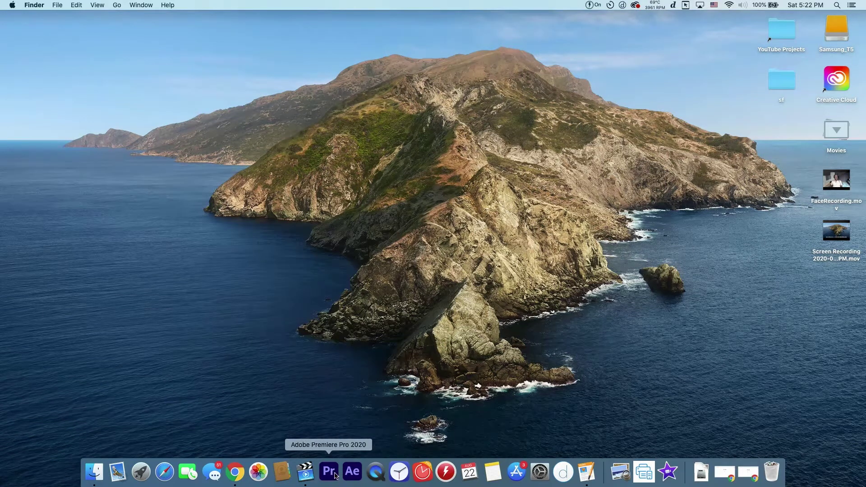
# Switch to iMovie and add the screen recording from the desktop to the start of the empty My Movie timeline.
pyautogui.click(665, 472)
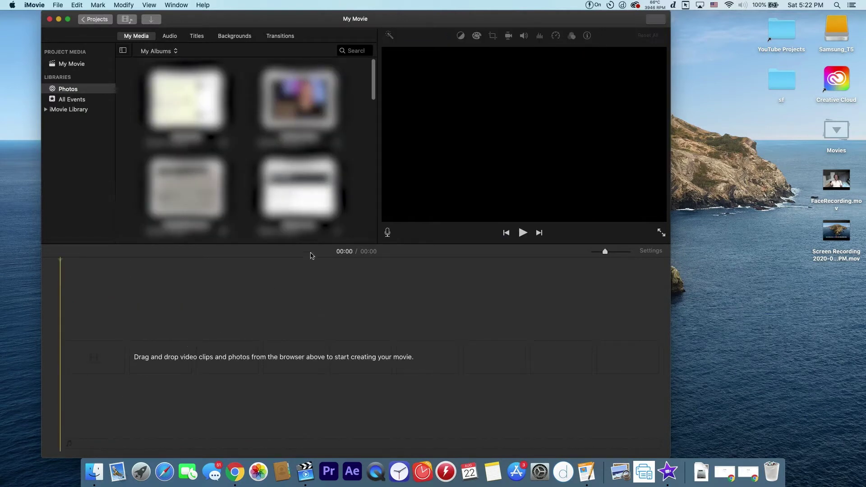
pyautogui.click(840, 235)
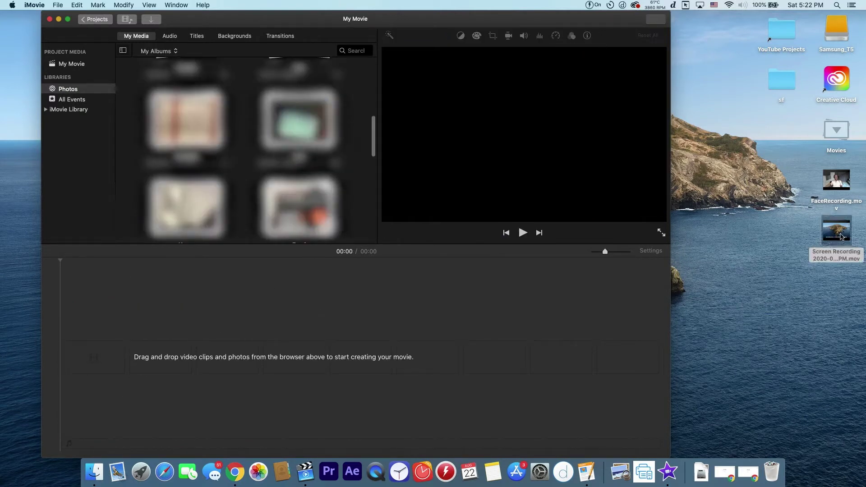
pyautogui.moveTo(841, 236); pyautogui.dragTo(77, 363)
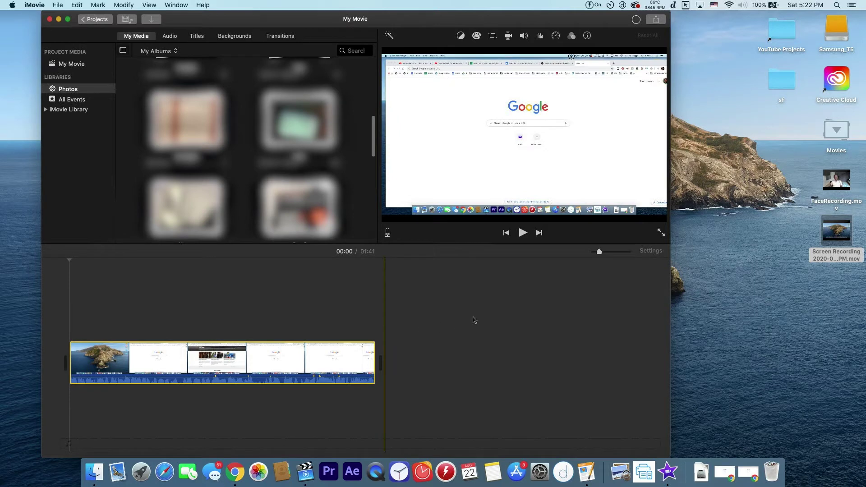
# Add FaceRecording from the desktop to the timeline as an overlay above the screen recording.
pyautogui.click(836, 183)
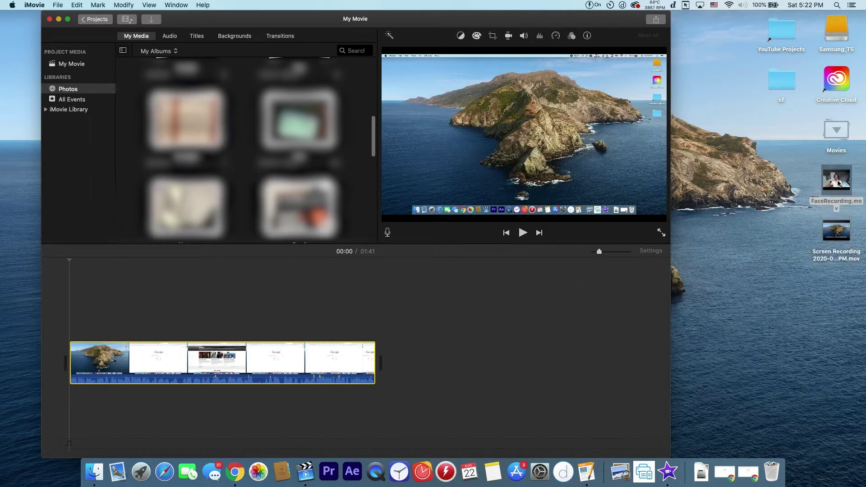
pyautogui.moveTo(836, 184); pyautogui.dragTo(187, 308)
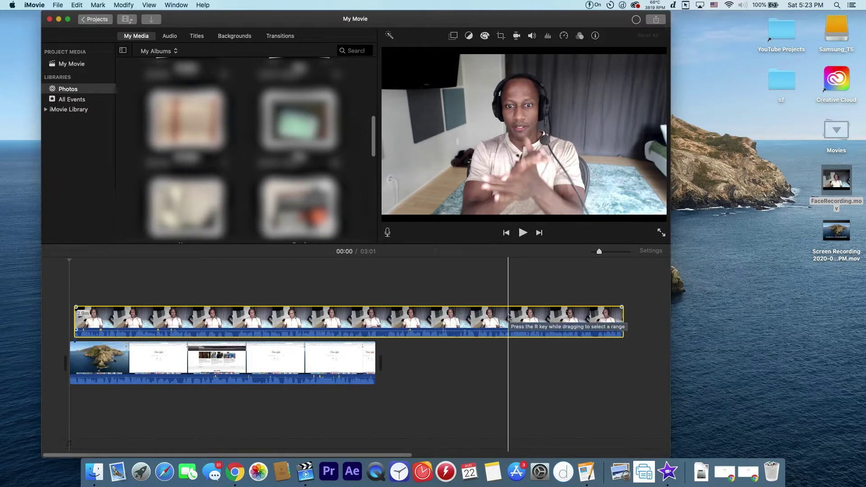
pyautogui.click(510, 298)
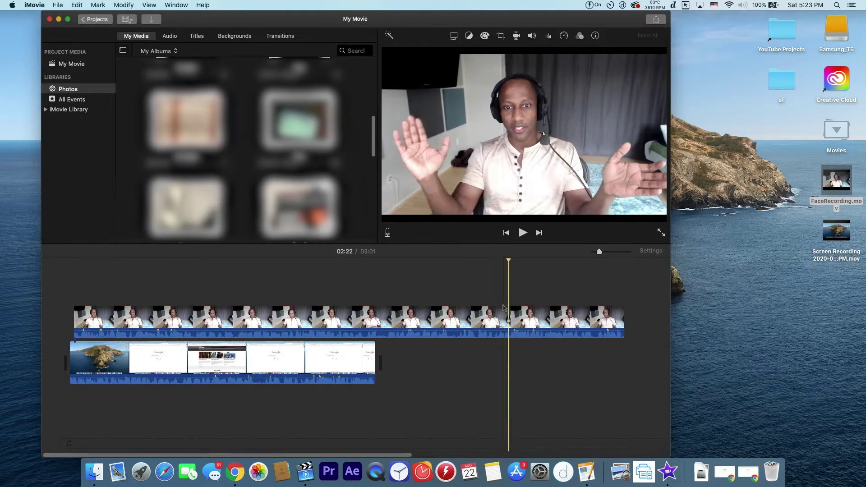
# Trim the beginning of the webcam overlay up to the end of the screen recording, leaving about 1.2 minutes.
pyautogui.click(315, 367)
pyautogui.hscroll(-2, 314, 368)
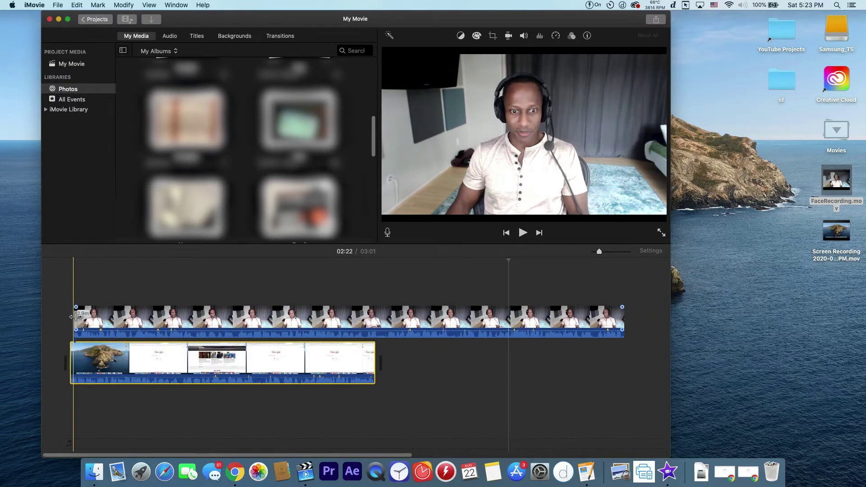
pyautogui.moveTo(75, 317); pyautogui.dragTo(377, 315)
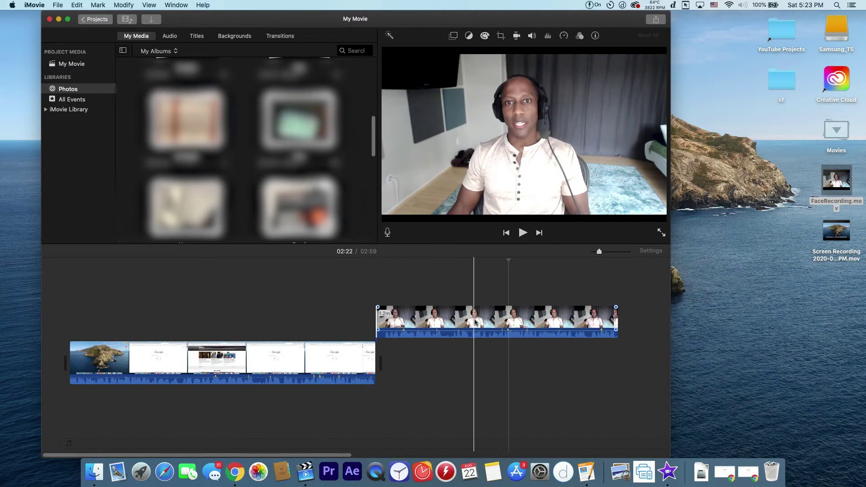
pyautogui.moveTo(475, 323)
pyautogui.mouseDown()
pyautogui.moveTo(199, 322)
pyautogui.moveTo(496, 320)
pyautogui.moveTo(487, 319)
pyautogui.mouseUp()
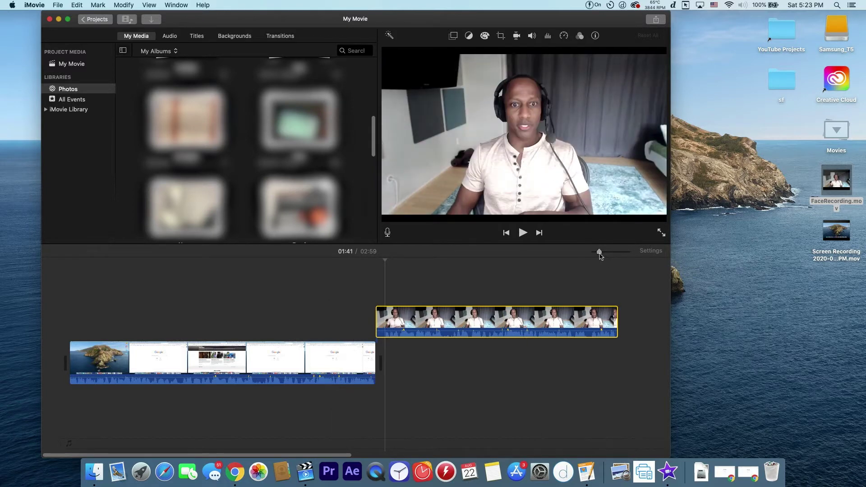
# Mark the hand clap in the screen recording at about 01:21 and move the webcam overlay back above that recording.
pyautogui.moveTo(600, 252); pyautogui.dragTo(605, 251)
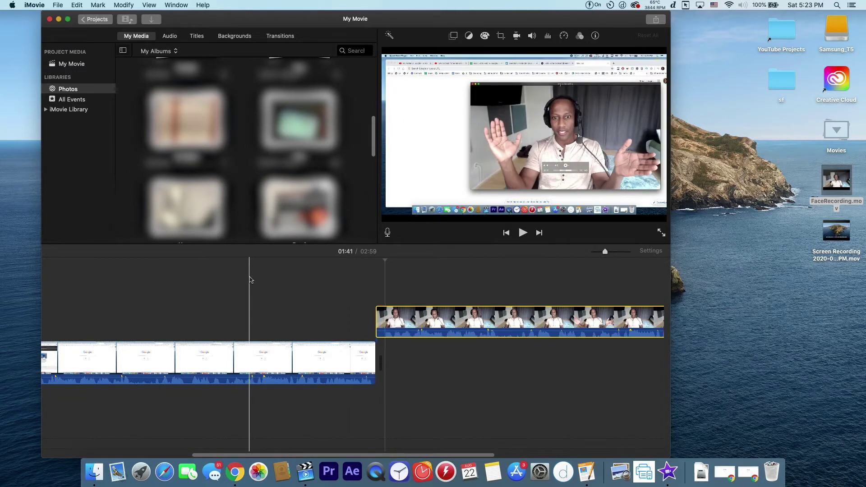
pyautogui.click(249, 277)
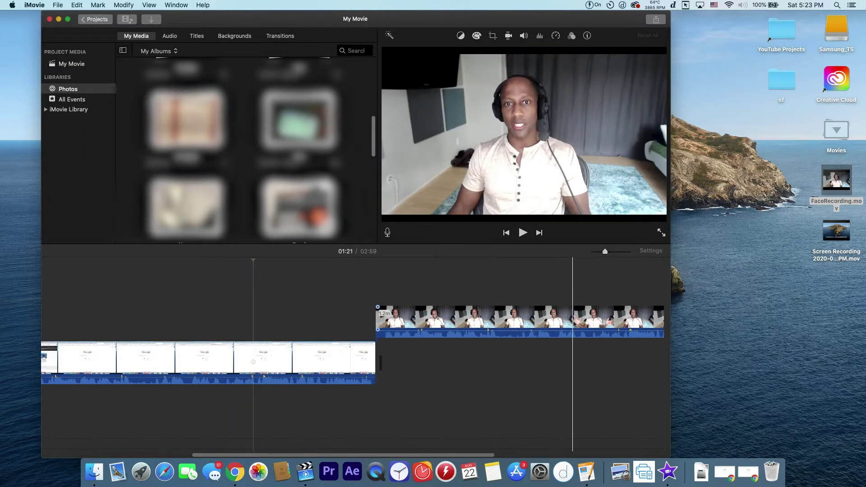
pyautogui.moveTo(587, 321); pyautogui.dragTo(277, 319)
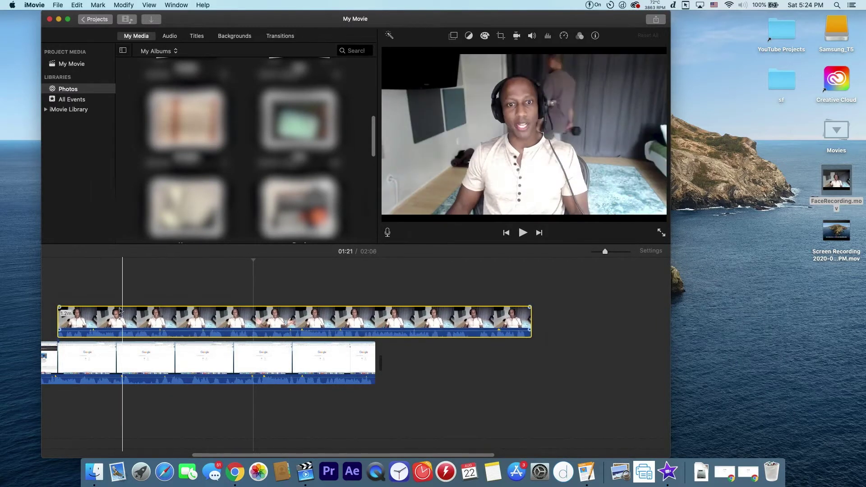
# Trim the webcam overlay's start to leave about 55.3 s, and shift the clip earlier toward the clap in the screen recording.
pyautogui.moveTo(58, 312); pyautogui.dragTo(191, 311)
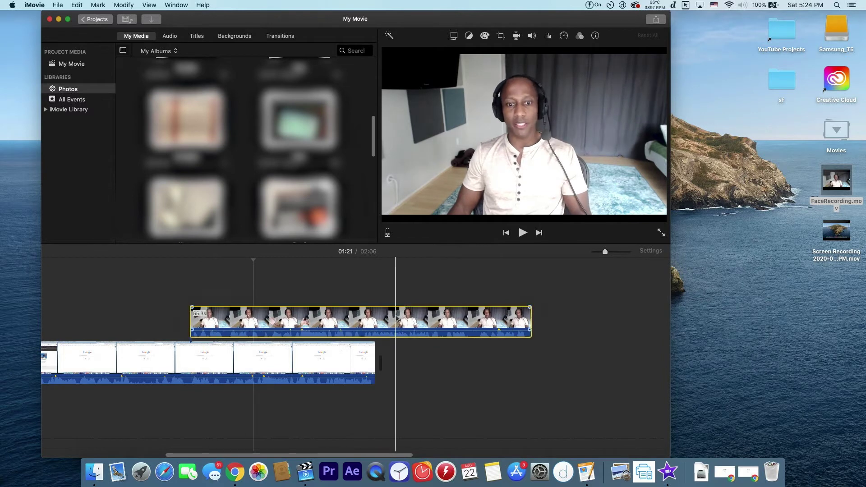
pyautogui.moveTo(397, 320); pyautogui.dragTo(269, 320)
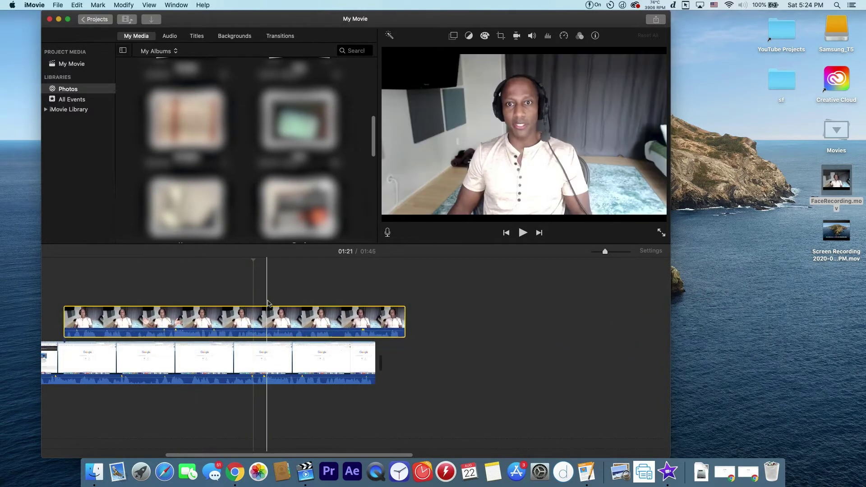
pyautogui.click(255, 261)
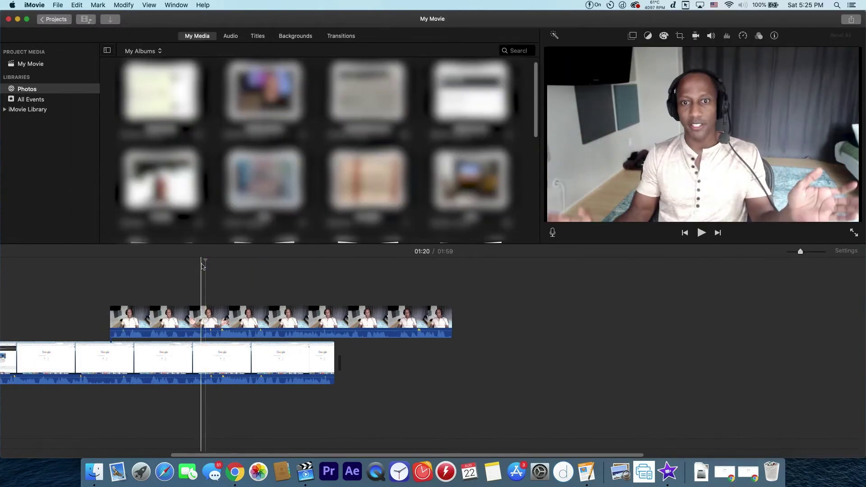
# Nudge the webcam overlay so its clap lines up with the one in the screen recording, and play that section.
pyautogui.click(202, 266)
pyautogui.press('space')
pyautogui.press('space')
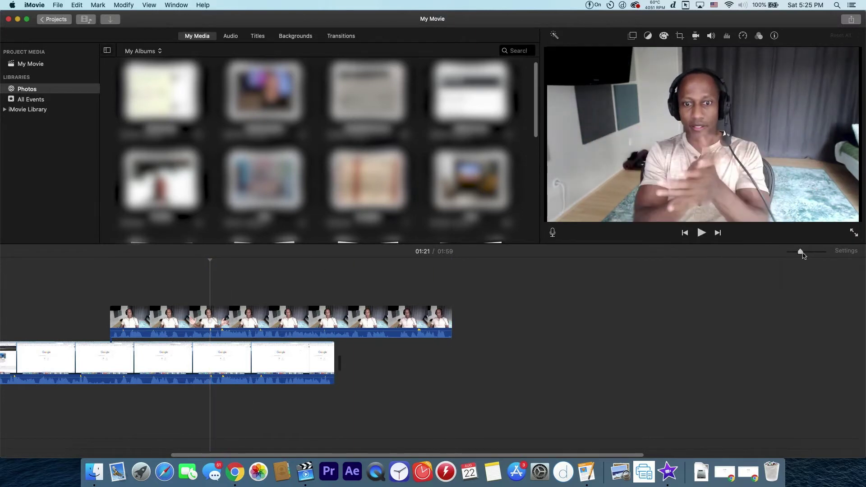
pyautogui.moveTo(801, 254); pyautogui.dragTo(822, 254)
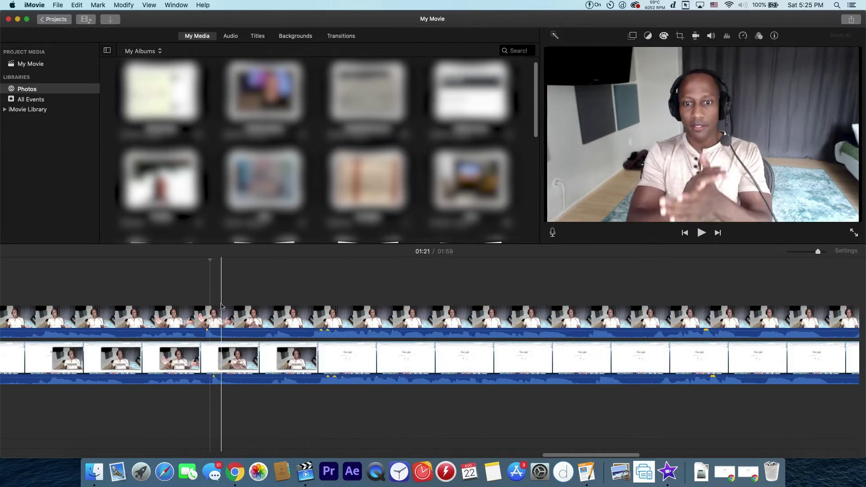
pyautogui.click(217, 318)
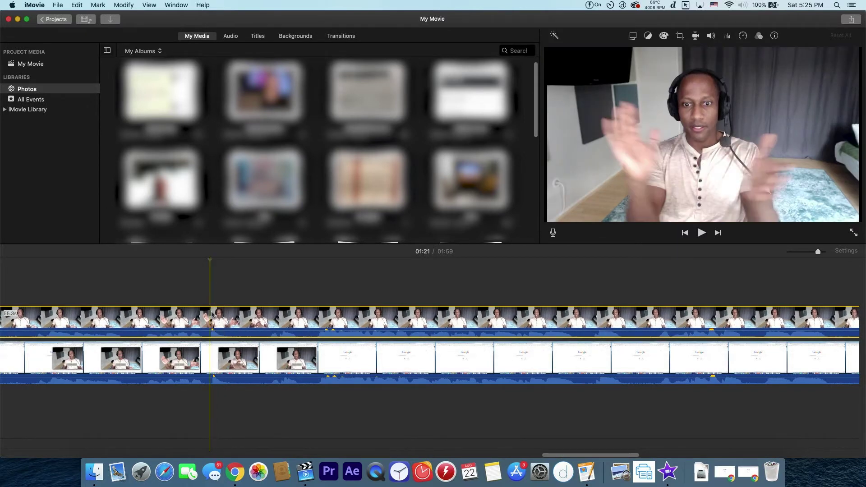
pyautogui.press('space')
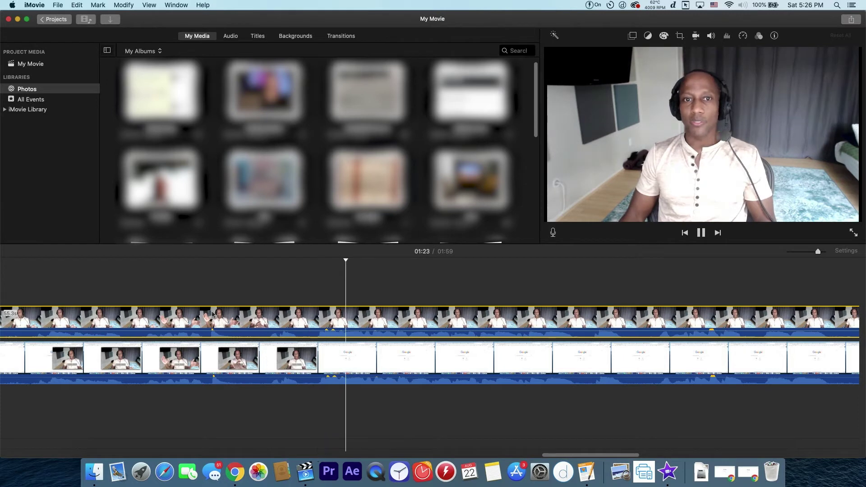
pyautogui.press('space')
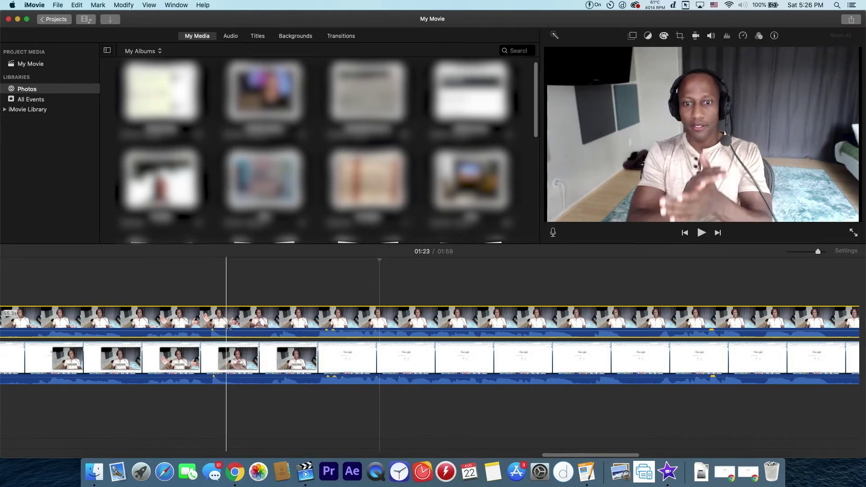
# Fine-tune the webcam overlay's position against the clap peaks in both audio waveforms, and replay the aligned section.
pyautogui.moveTo(818, 252); pyautogui.dragTo(824, 251)
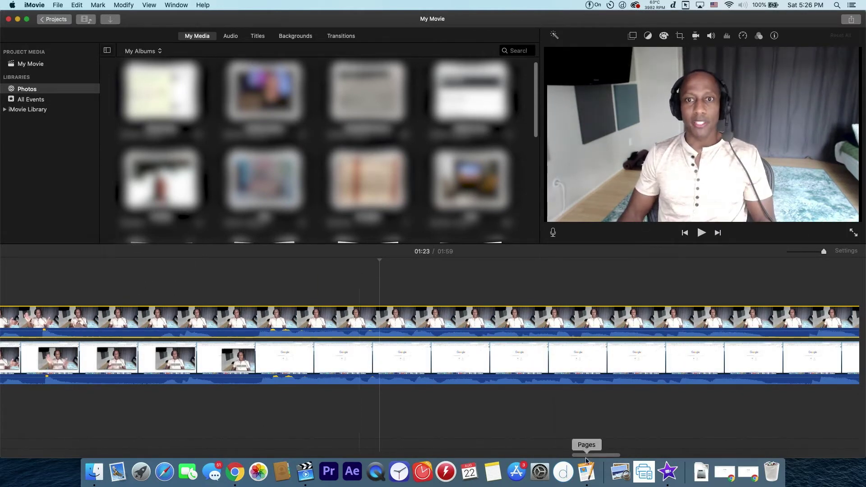
pyautogui.moveTo(584, 456); pyautogui.dragTo(576, 456)
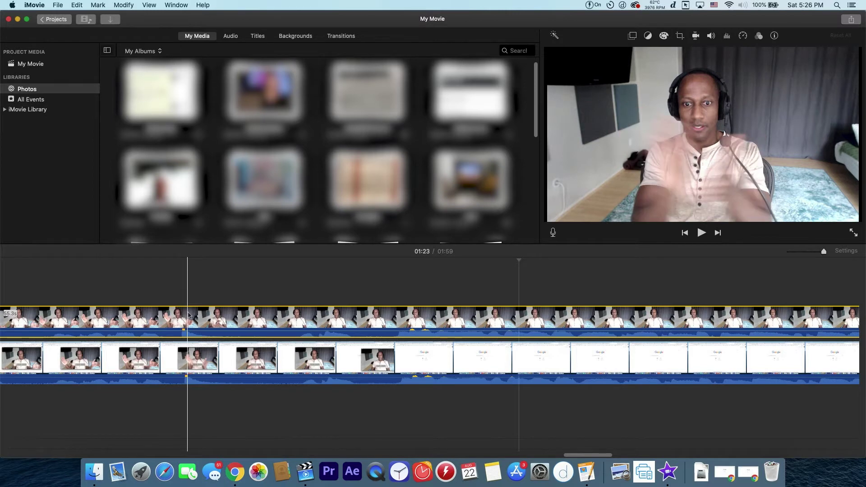
pyautogui.press('s')
pyautogui.click(193, 315)
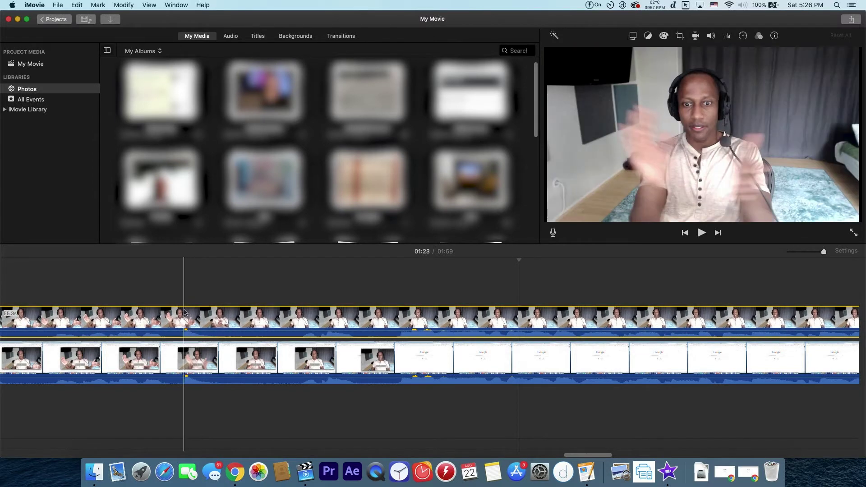
pyautogui.press('space')
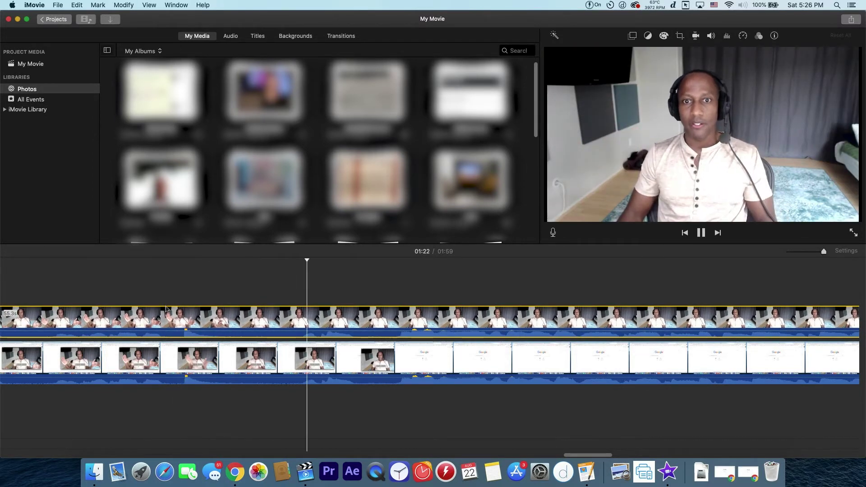
pyautogui.press('space')
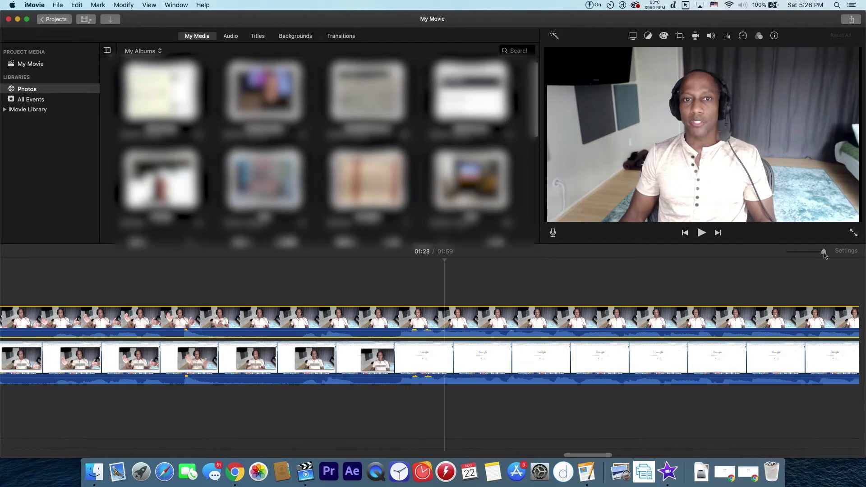
# Trim the screen recording's start to the webcam overlay's start, and the overlay's end to the screen recording's end.
pyautogui.moveTo(823, 255); pyautogui.dragTo(794, 258)
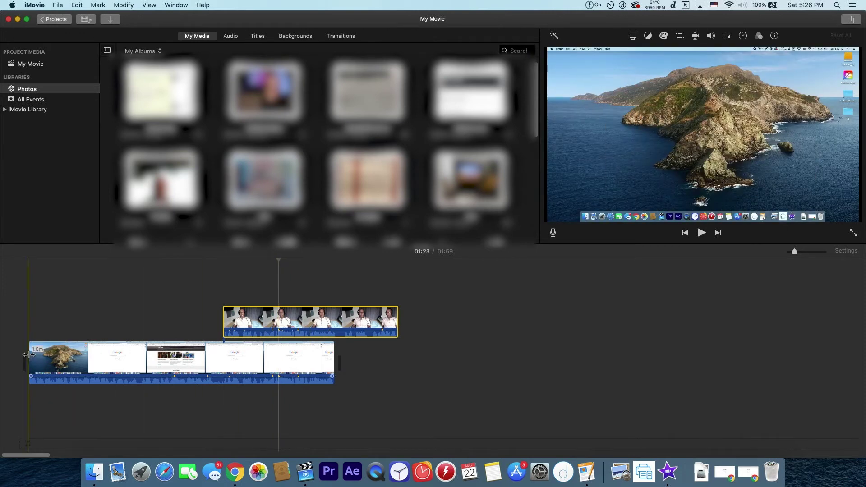
pyautogui.moveTo(29, 355); pyautogui.dragTo(222, 359)
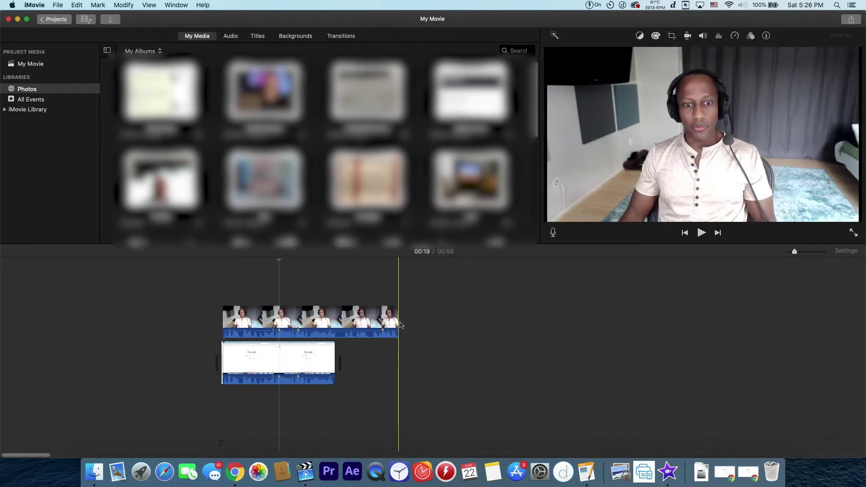
pyautogui.moveTo(400, 319); pyautogui.dragTo(342, 320)
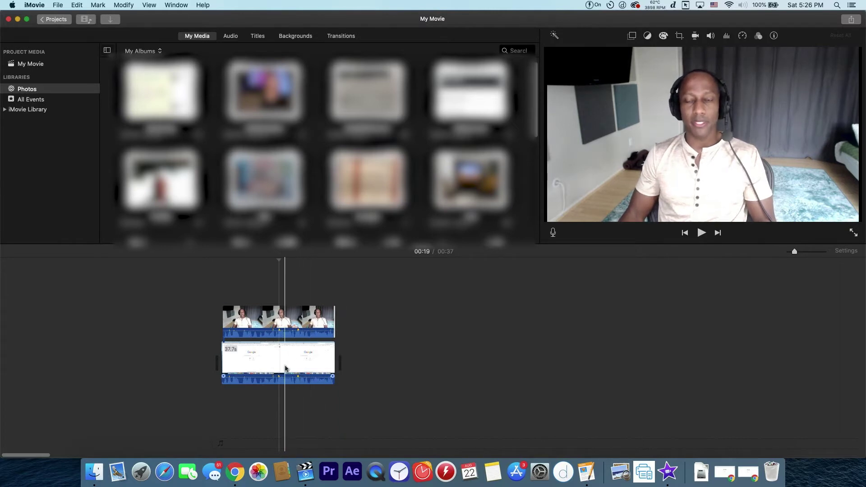
# Detach the audio from the screen recording clip and delete the detached audio track.
pyautogui.rightClick(305, 370)
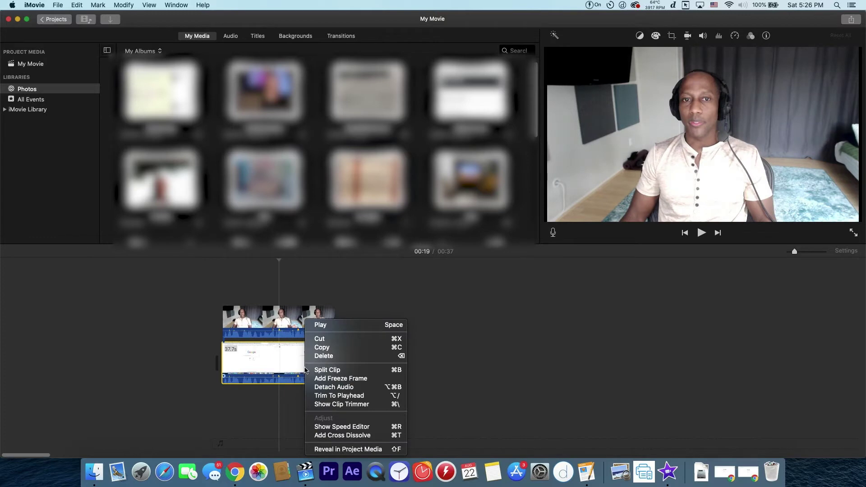
pyautogui.click(339, 388)
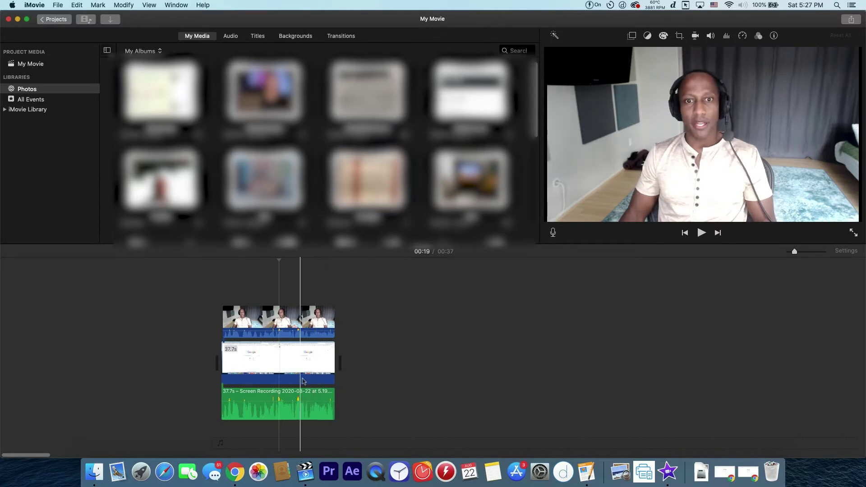
pyautogui.click(319, 395)
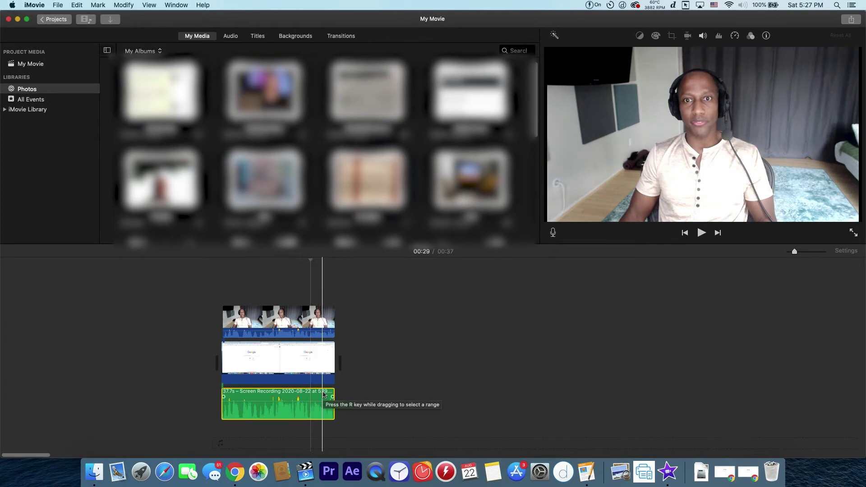
pyautogui.press('Delete')
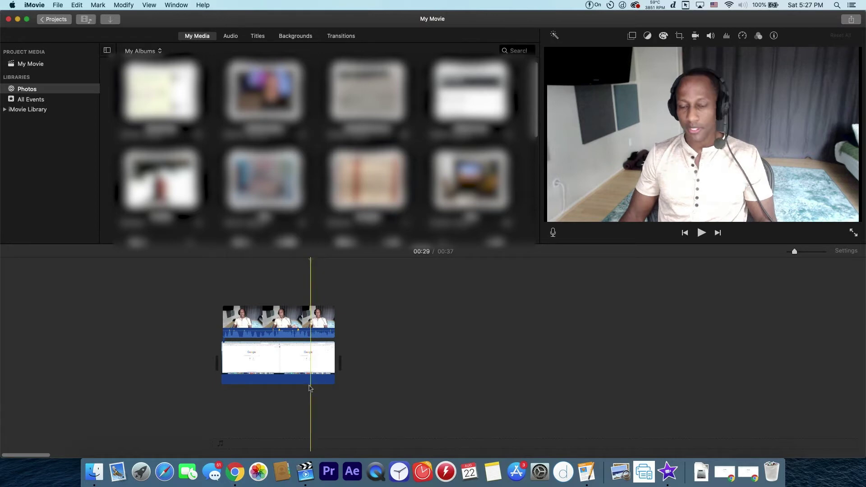
# Check the screen recording clip's Detach Audio option, and play the project from about 00:13 to check the remaining sound.
pyautogui.rightClick(322, 366)
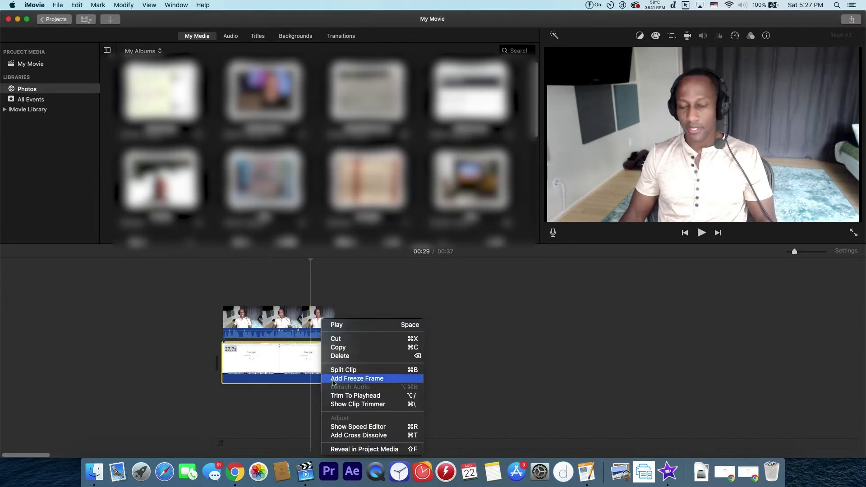
pyautogui.click(301, 363)
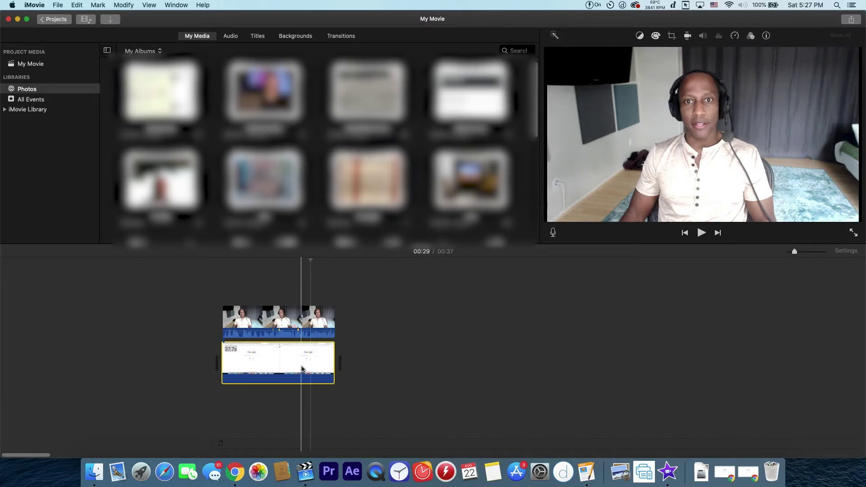
pyautogui.click(261, 261)
pyautogui.press('space')
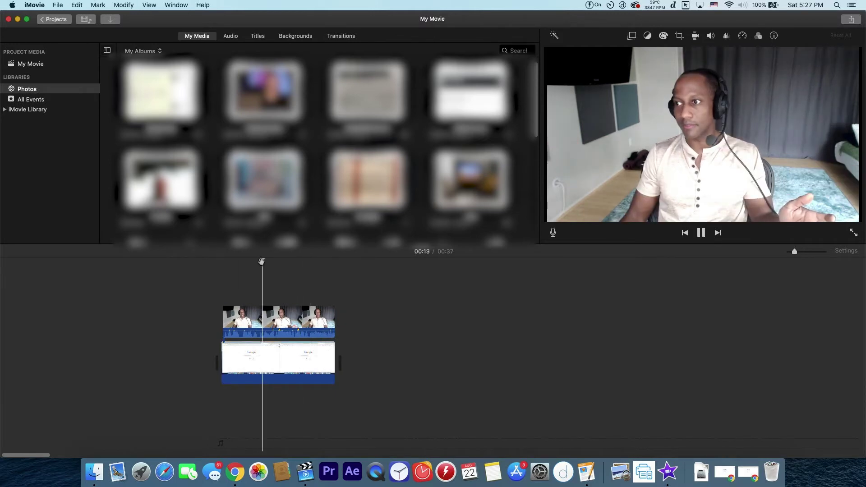
# Display the webcam overlay as Picture in Picture and move it to the lower-right corner of the screen recording.
pyautogui.press('space')
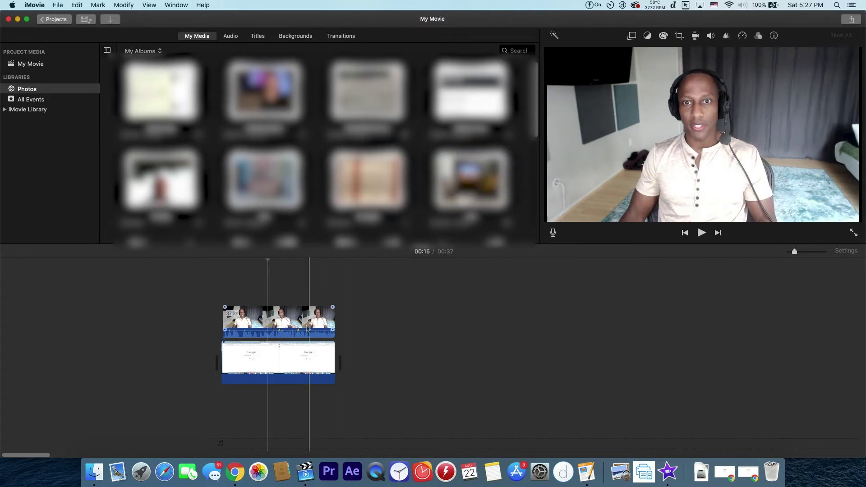
pyautogui.click(318, 318)
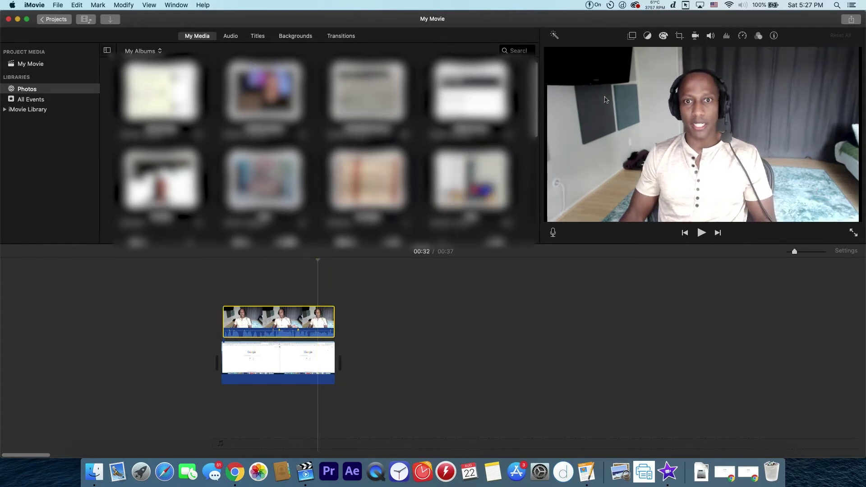
pyautogui.click(632, 36)
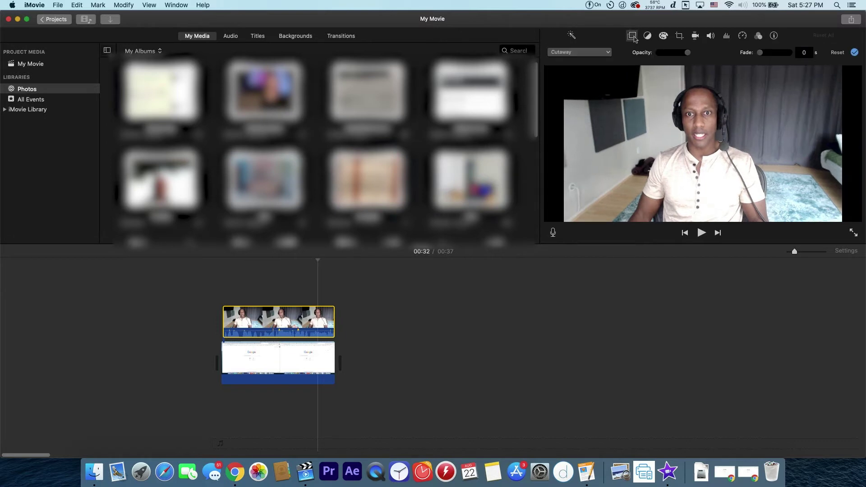
pyautogui.click(594, 54)
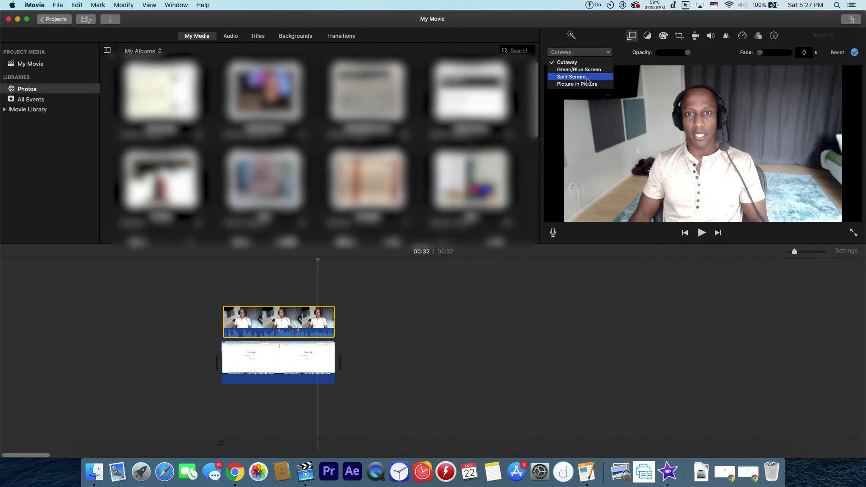
pyautogui.click(592, 85)
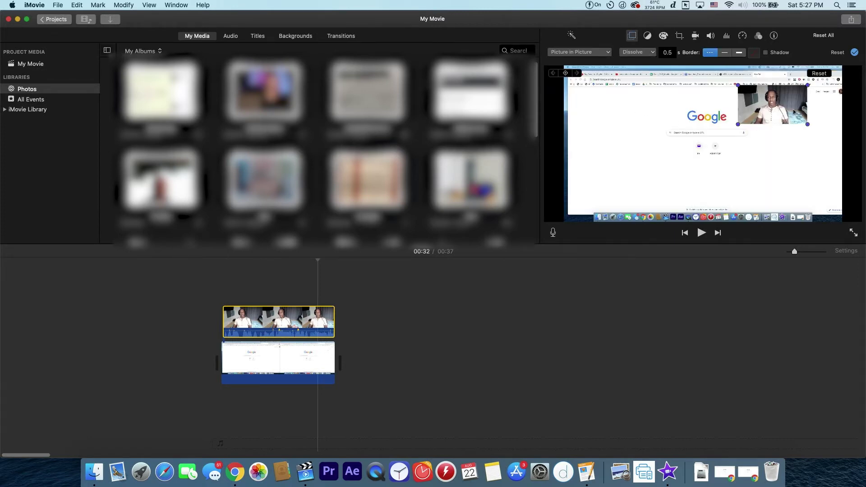
pyautogui.moveTo(793, 110); pyautogui.dragTo(825, 197)
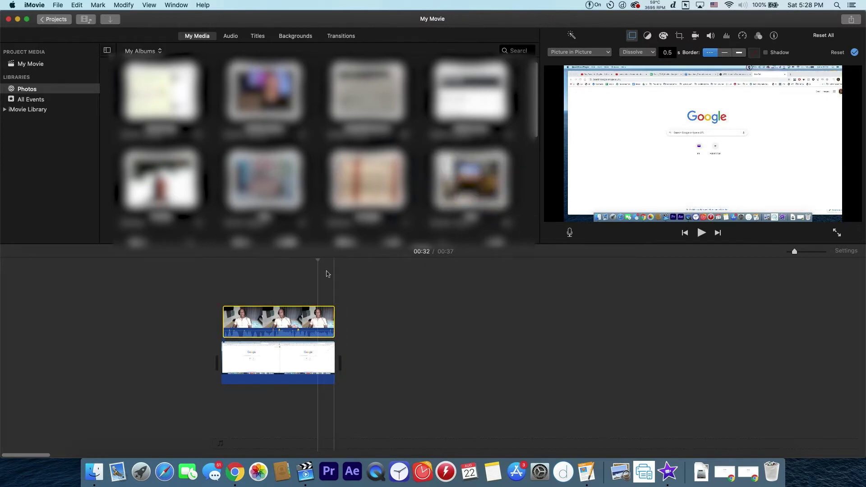
# Play the project from near its start to check the picture-in-picture overlay.
pyautogui.click(239, 263)
pyautogui.press('space')
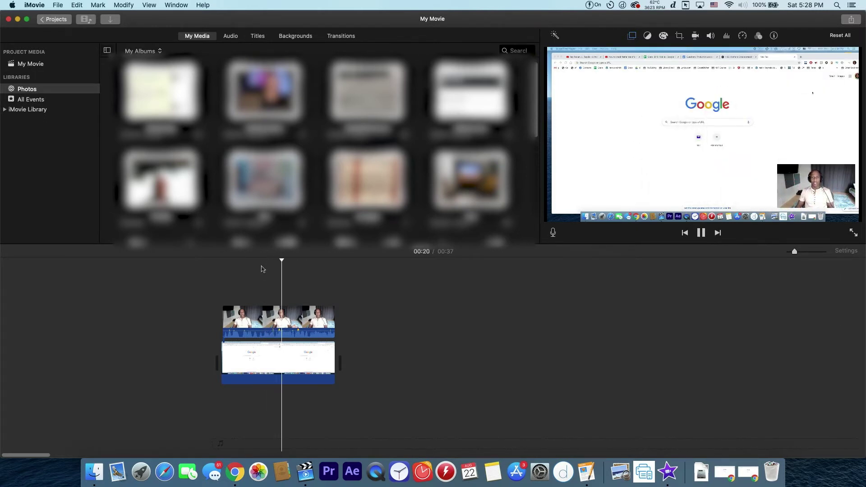
pyautogui.press('space')
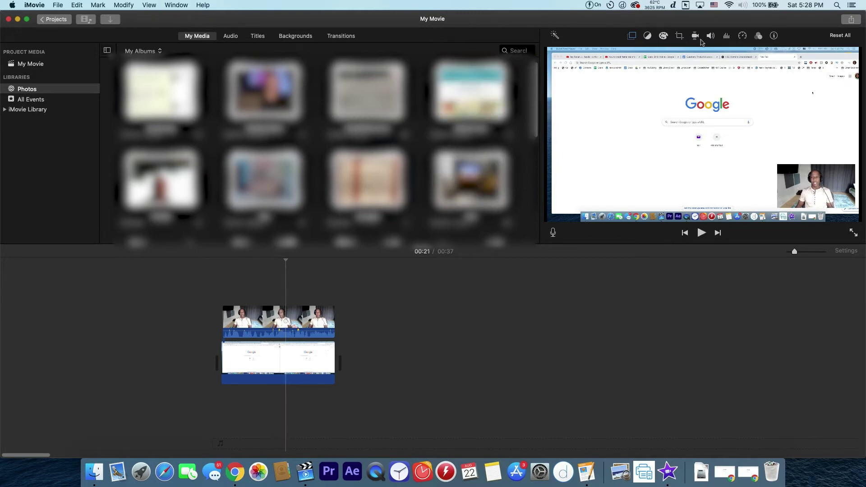
# Export the project to the Desktop as a 1080p 60 video and audio file named My Movie!
pyautogui.click(852, 20)
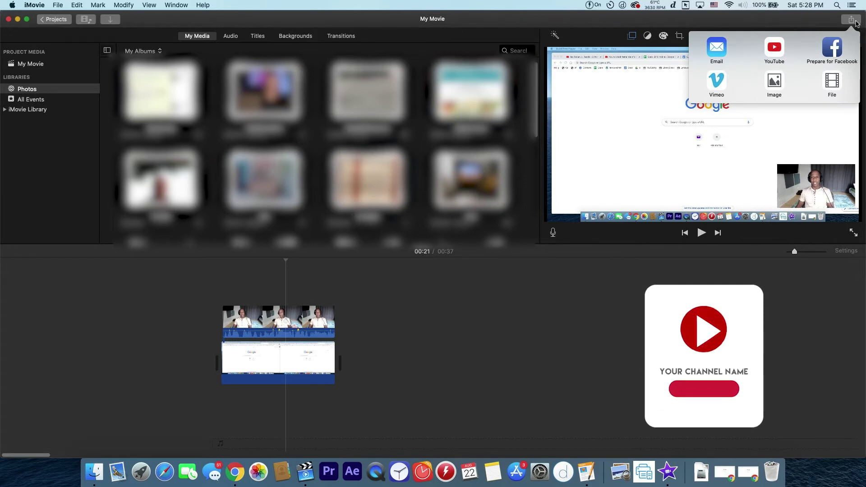
pyautogui.click(834, 82)
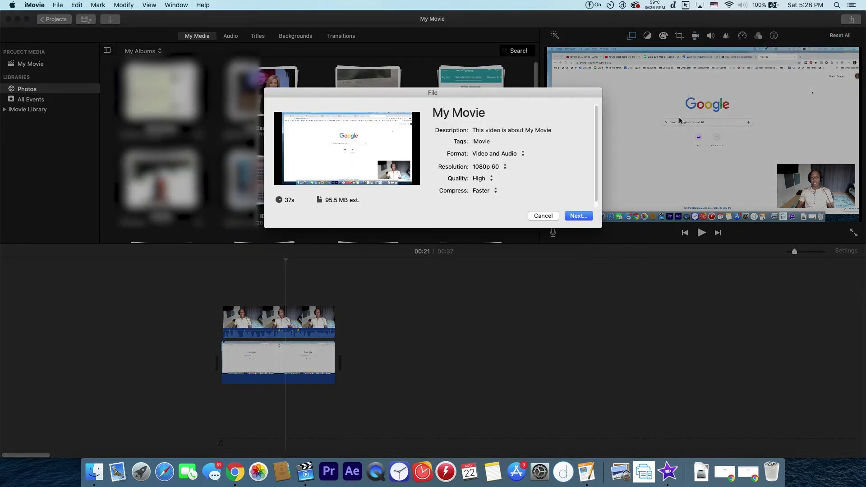
pyautogui.click(568, 213)
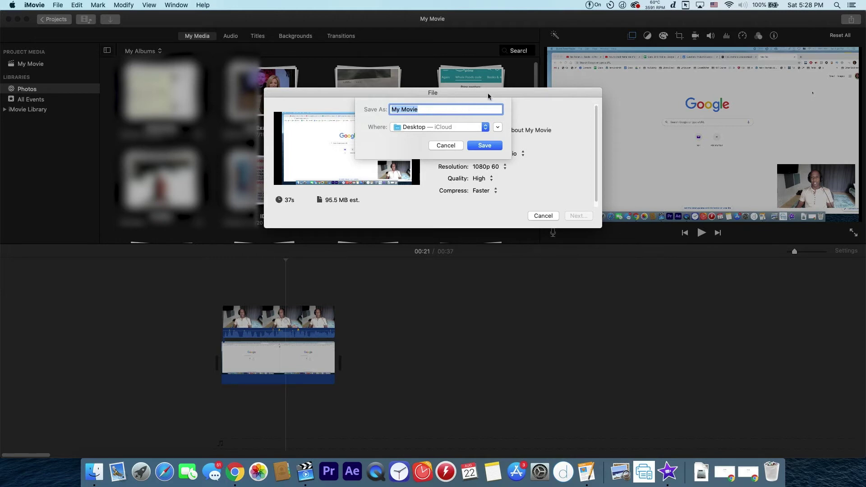
pyautogui.click(432, 109)
pyautogui.write('!')
pyautogui.click(484, 145)
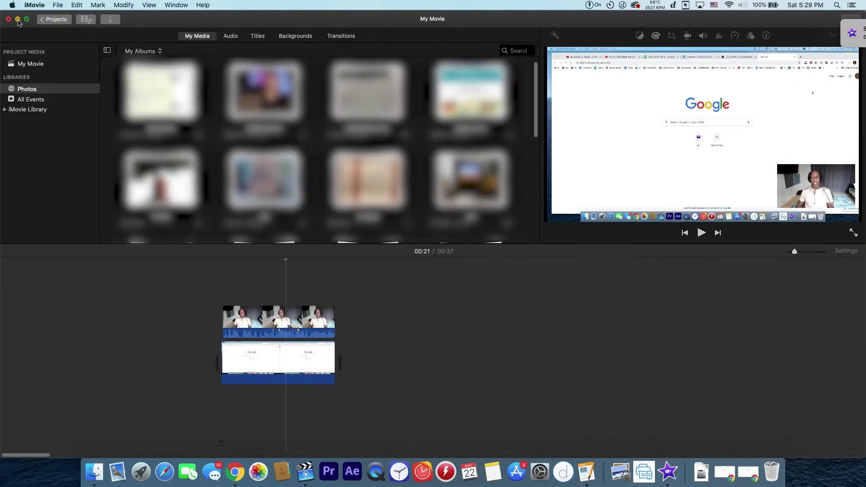
# Minimize the iMovie window and open the exported My Movie!.mp4 from the desktop in QuickTime Player.
pyautogui.click(17, 19)
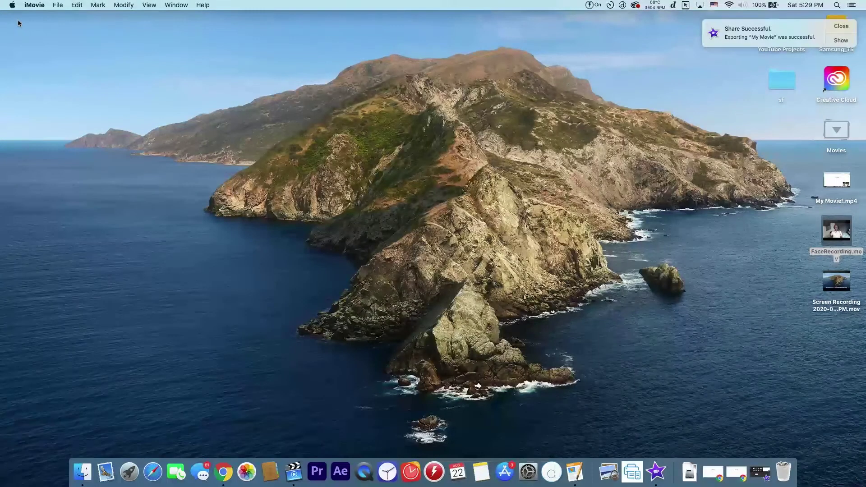
pyautogui.moveTo(836, 180)
pyautogui.moveTo(829, 185); pyautogui.dragTo(527, 151)
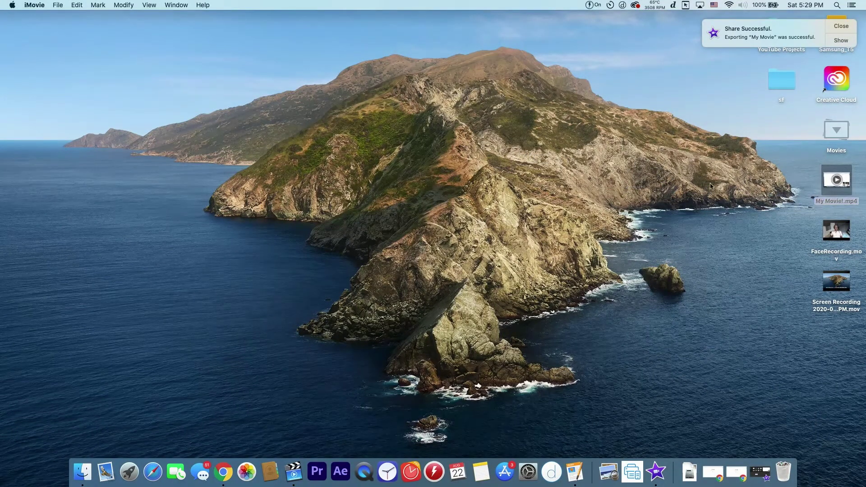
pyautogui.doubleClick(848, 184)
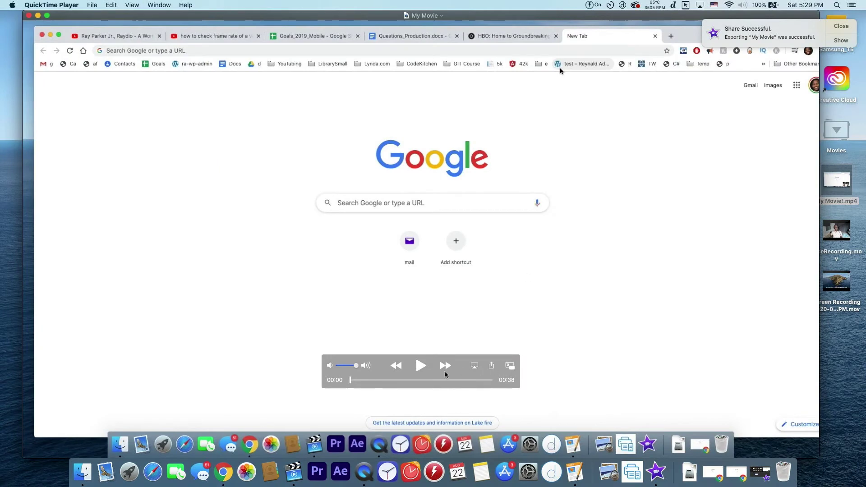
# Enlarge the exported movie's window, check playback around 00:12 and 00:30, and close the movie.
pyautogui.moveTo(379, 382)
pyautogui.mouseDown()
pyautogui.moveTo(415, 385)
pyautogui.moveTo(396, 382)
pyautogui.mouseUp()
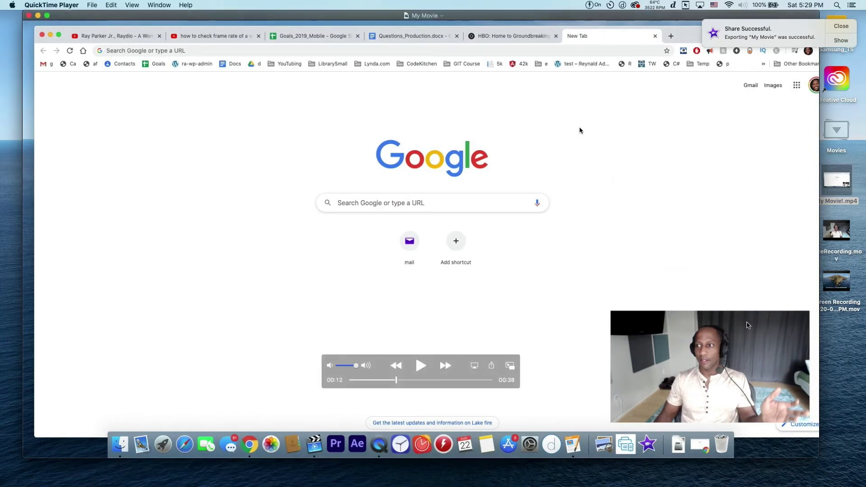
pyautogui.doubleClick(342, 17)
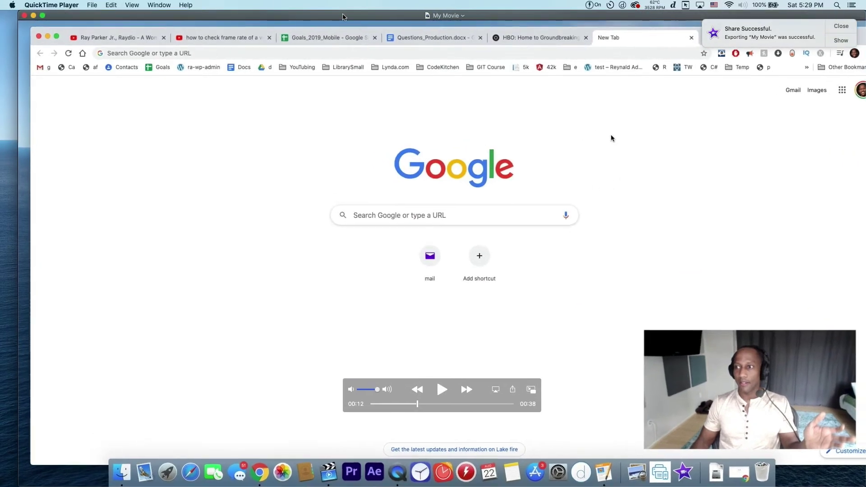
pyautogui.click(442, 390)
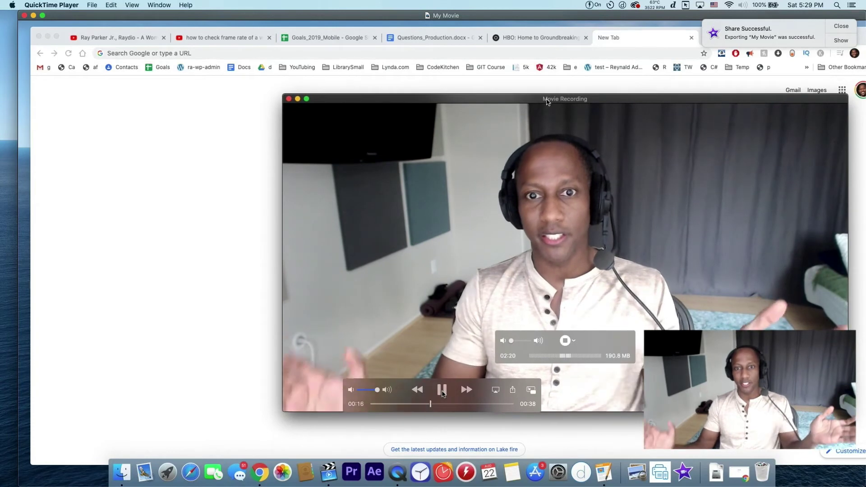
pyautogui.click(442, 391)
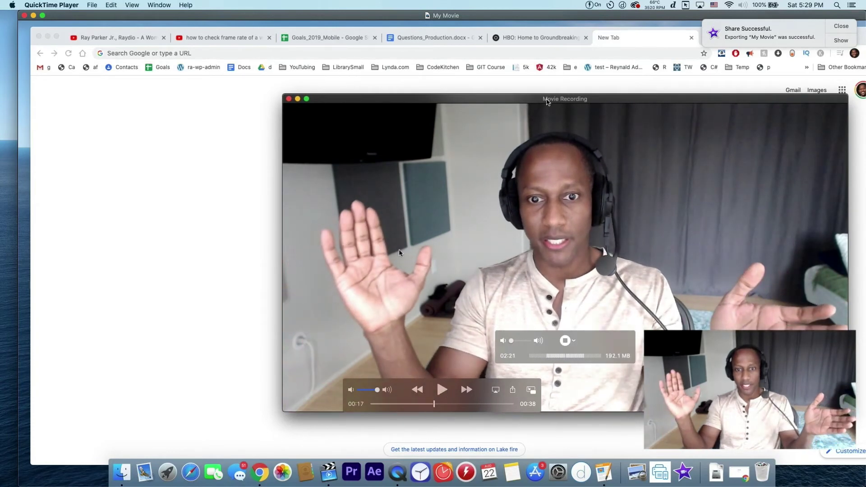
pyautogui.click(481, 403)
pyautogui.press('space')
pyautogui.press('space')
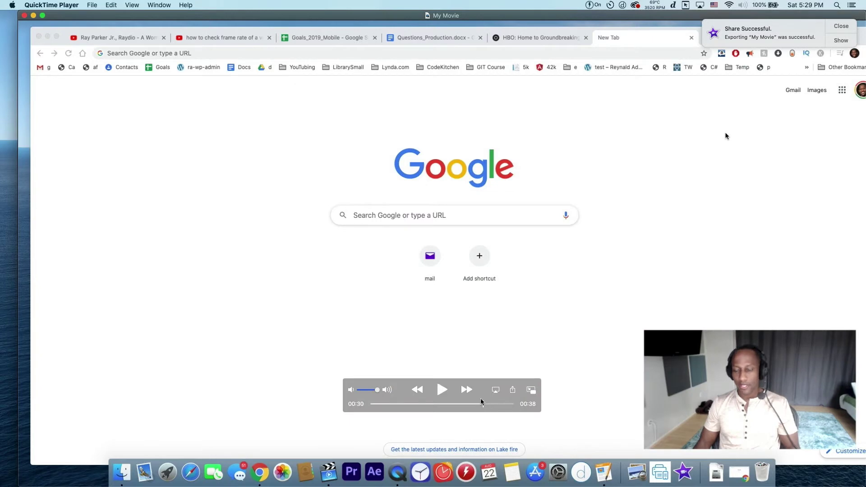
pyautogui.click(25, 17)
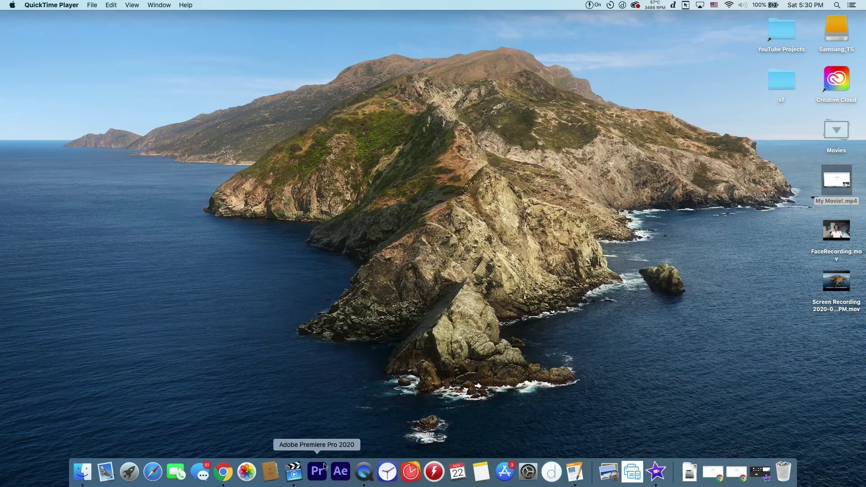
# Switch to Adobe Premiere Pro and create a sequence from the desktop's Screen Recording file in Test Project.
pyautogui.click(322, 469)
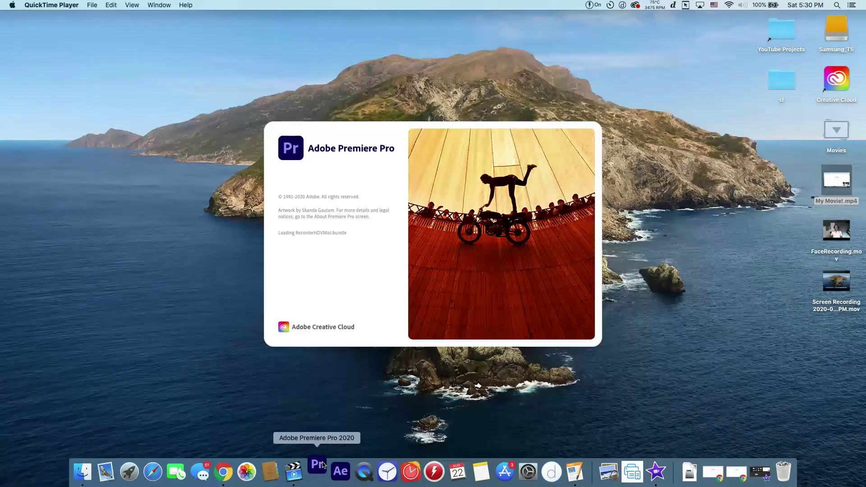
pyautogui.click(837, 283)
pyautogui.moveTo(838, 285); pyautogui.dragTo(453, 349)
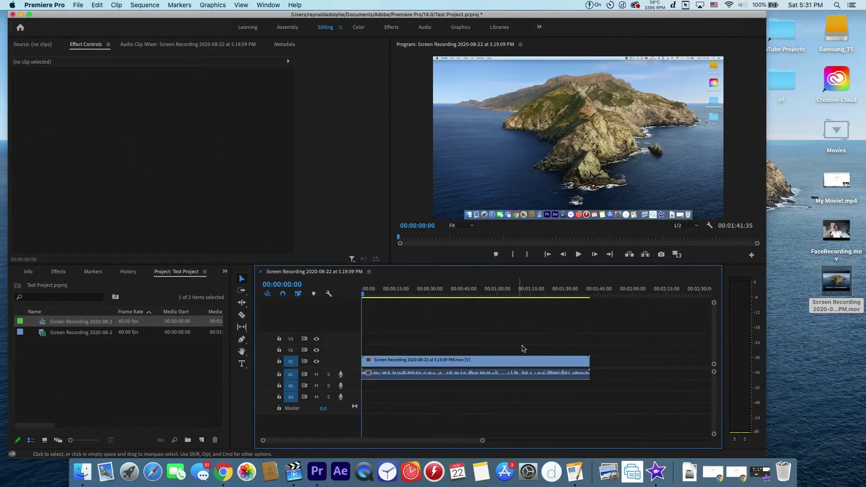
# Place FaceRecording.mov on track V2 above the screen recording, and scrub and play the timeline to compare the two clips.
pyautogui.moveTo(836, 231)
pyautogui.moveTo(846, 231); pyautogui.dragTo(398, 344)
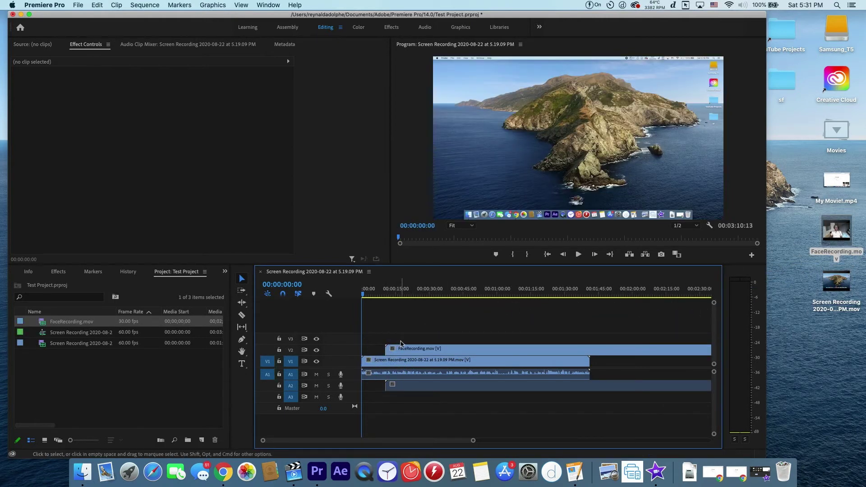
pyautogui.click(429, 296)
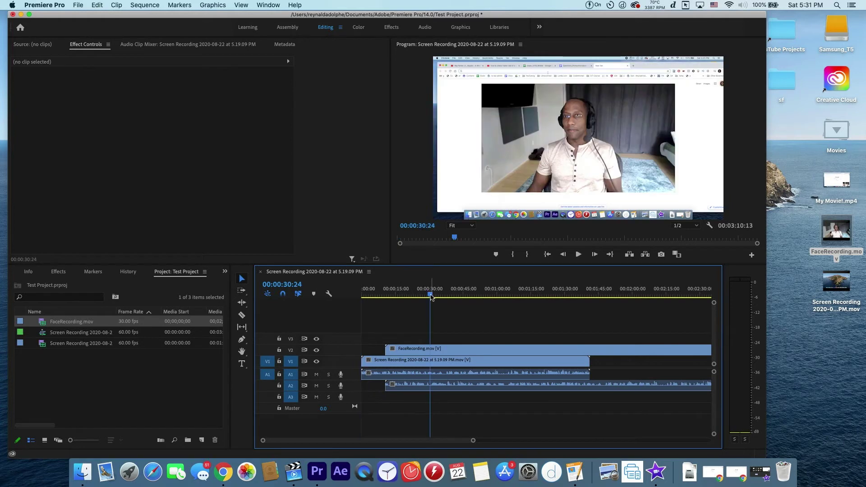
pyautogui.moveTo(431, 297); pyautogui.dragTo(444, 296)
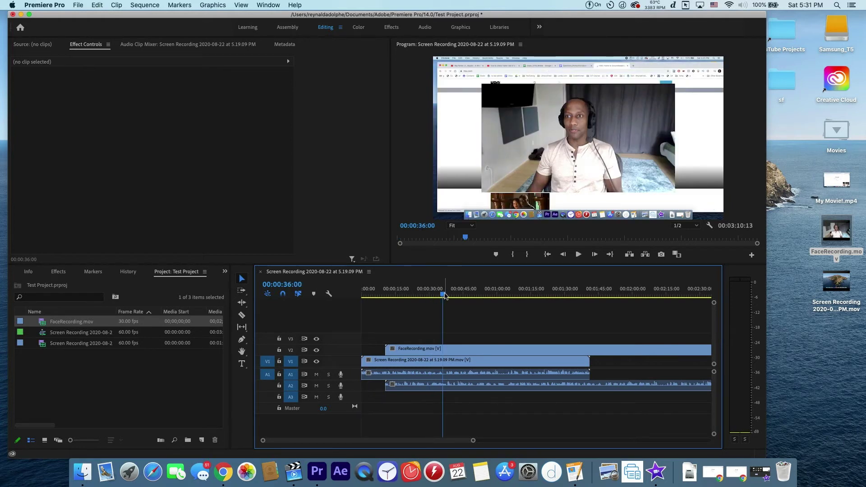
pyautogui.moveTo(473, 441); pyautogui.dragTo(600, 433)
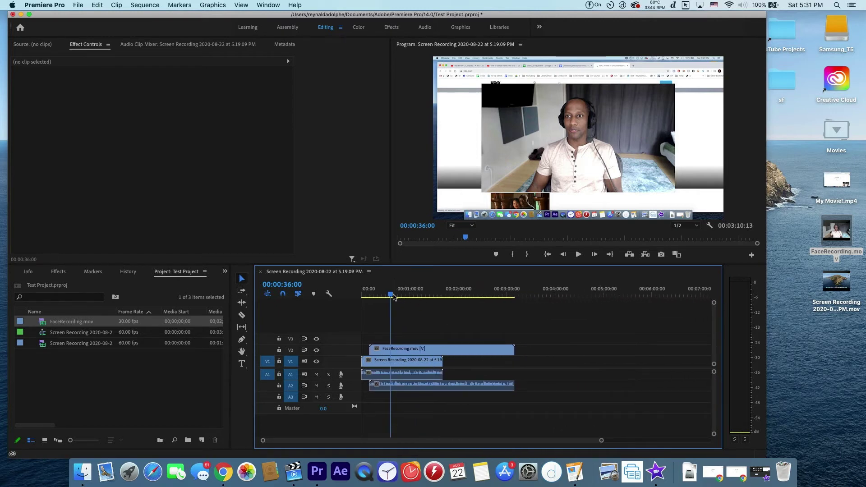
pyautogui.moveTo(391, 296); pyautogui.dragTo(421, 296)
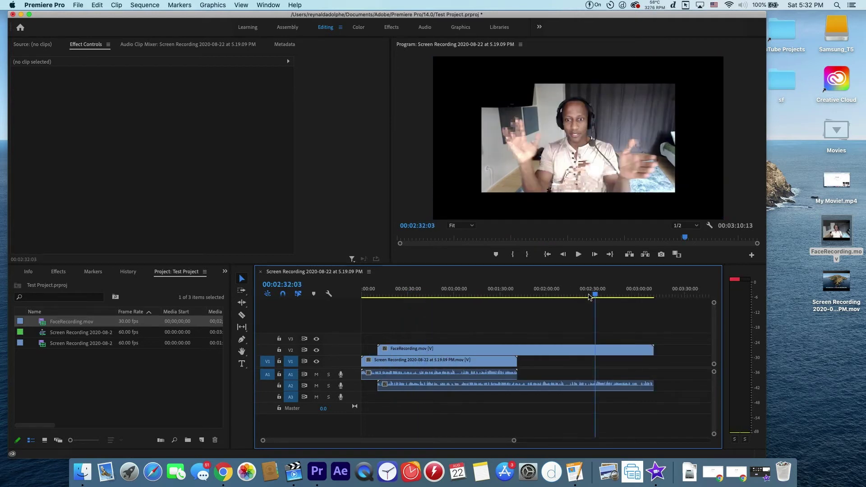
pyautogui.moveTo(589, 298); pyautogui.dragTo(433, 297)
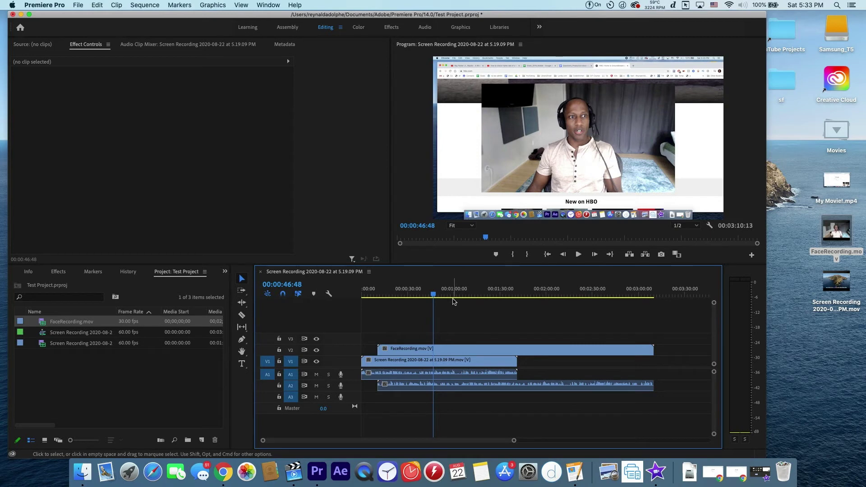
pyautogui.click(538, 296)
pyautogui.press('space')
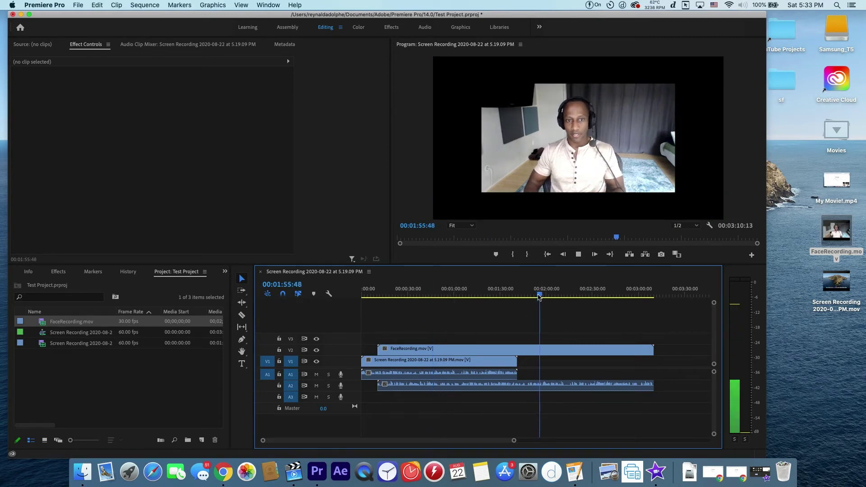
# Undo the placement of FaceRecording.mov in the sequence and delete the clip from the project.
pyautogui.press('super+z')
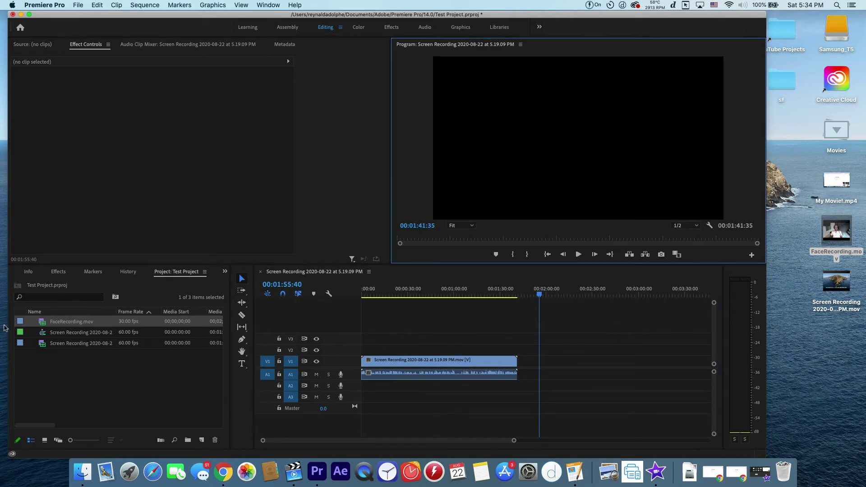
pyautogui.click(68, 326)
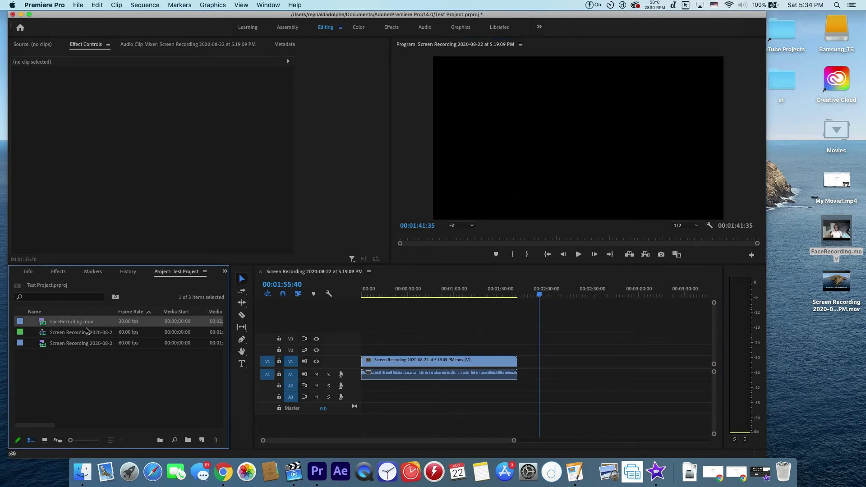
pyautogui.press('BackSpace')
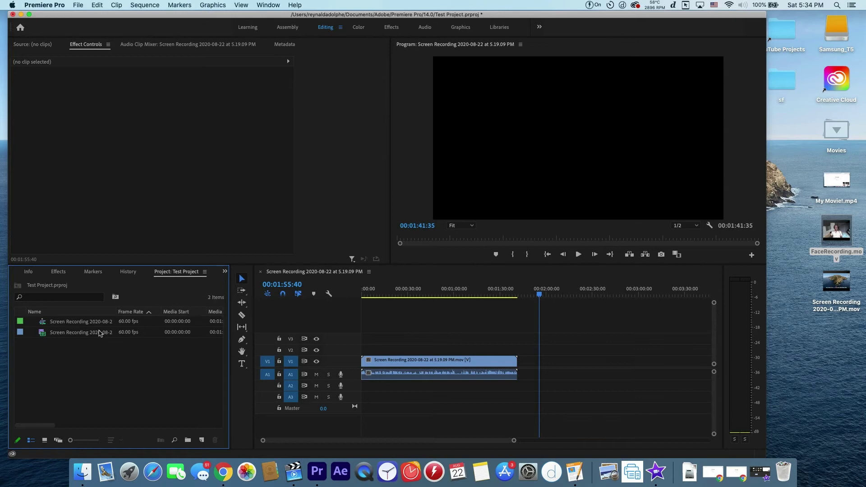
# Open the desktop's FaceRecording.mov in QuickTime Player, export it at 720p to the desktop as FaceRecording_ForPremiere, and close the movie.
pyautogui.doubleClick(835, 229)
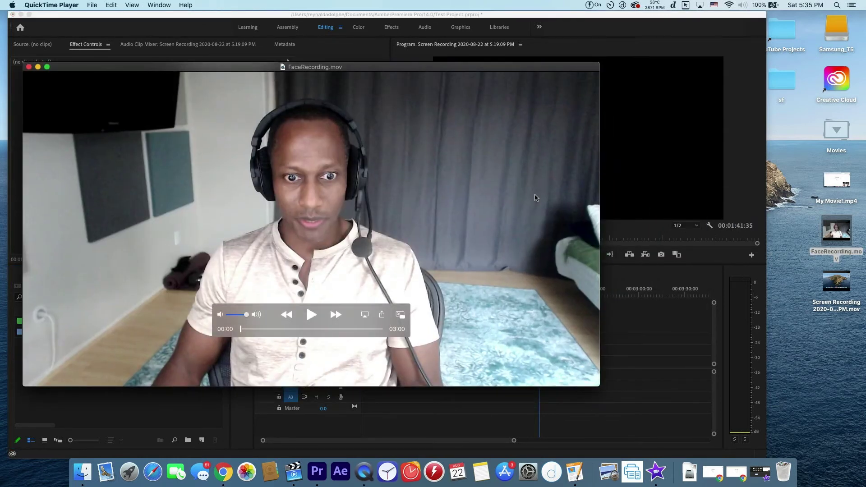
pyautogui.click(95, 5)
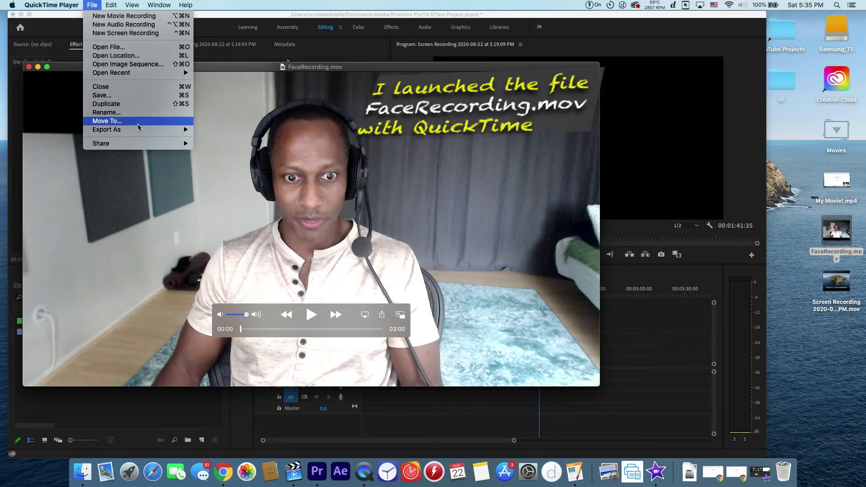
pyautogui.moveTo(140, 131)
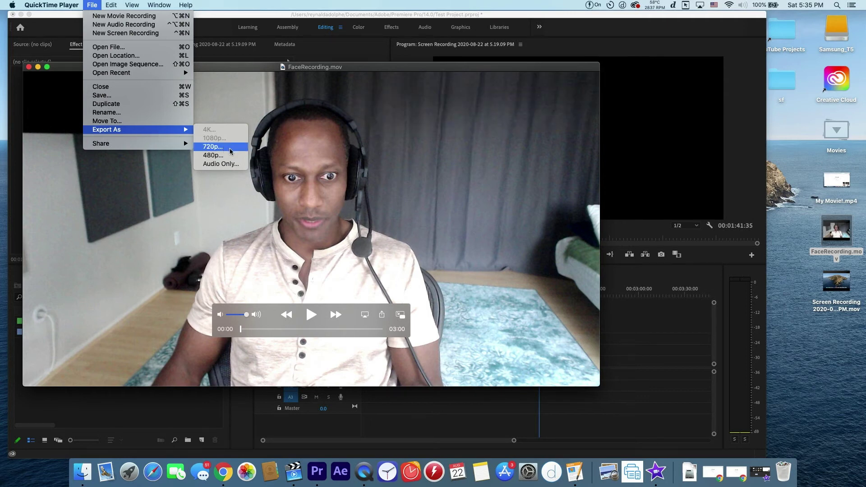
pyautogui.click(213, 147)
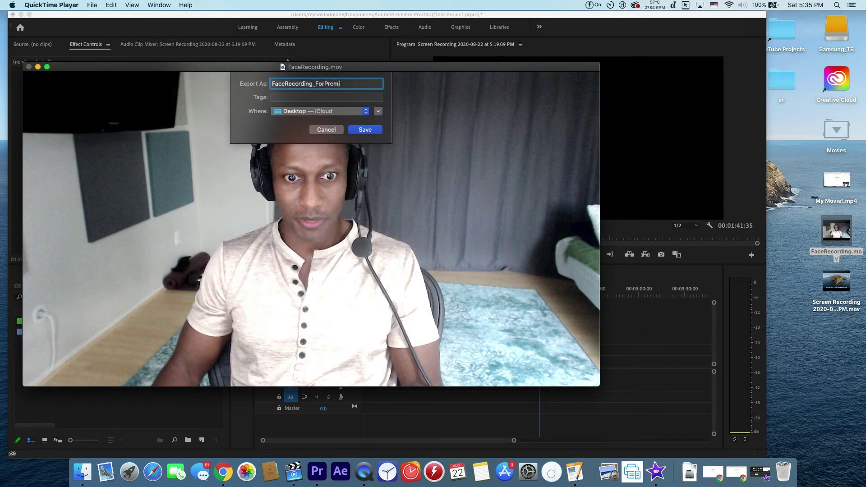
pyautogui.click(367, 131)
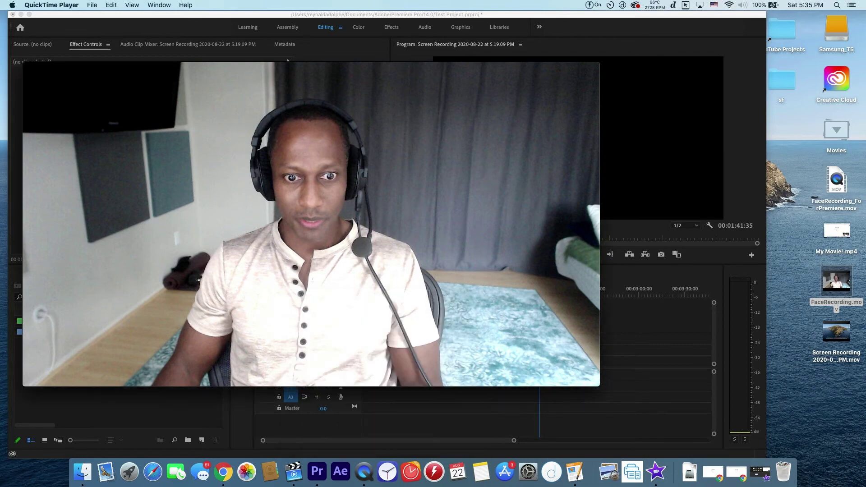
pyautogui.moveTo(27, 72)
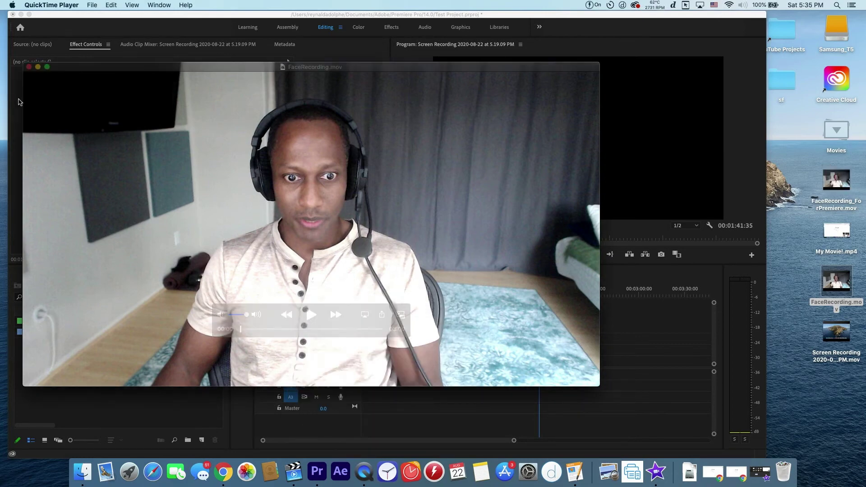
pyautogui.click(28, 67)
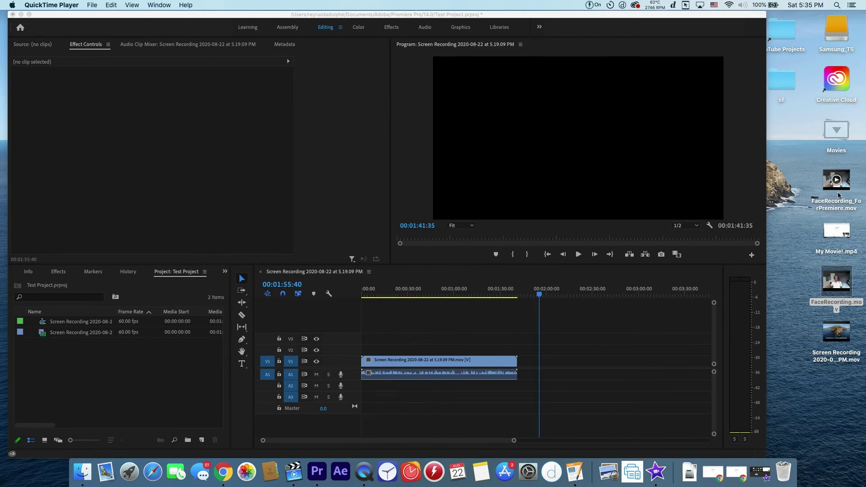
# Place FaceRecording_ForPremiere.mov on Premiere Pro track V2 above the screen recording and check playback around 00:01:57 and 00:02:20.
pyautogui.moveTo(840, 195); pyautogui.dragTo(368, 349)
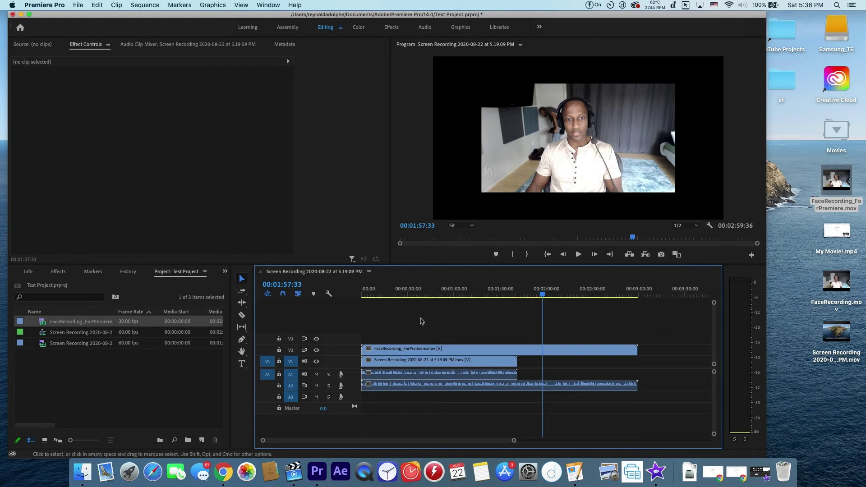
pyautogui.press('space')
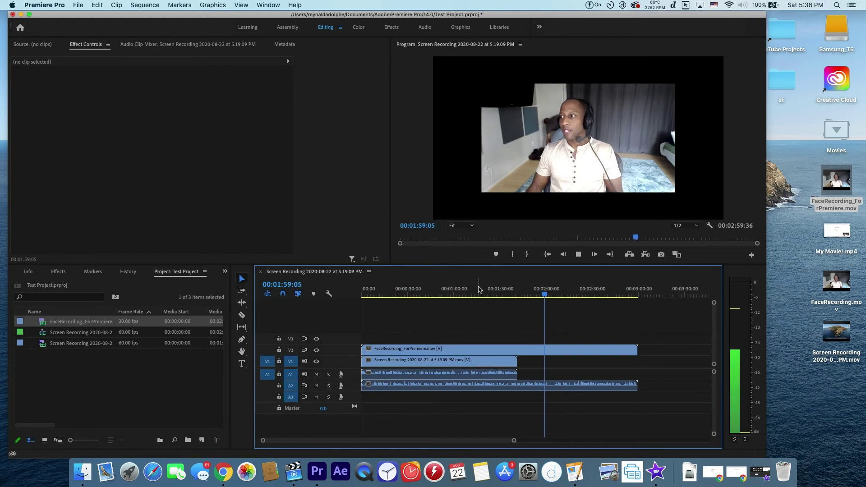
pyautogui.click(548, 296)
pyautogui.moveTo(548, 296); pyautogui.dragTo(572, 296)
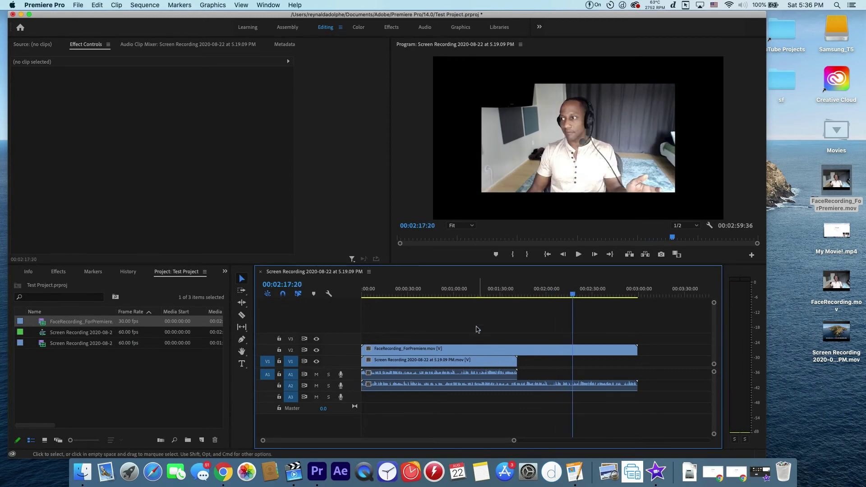
pyautogui.click(471, 296)
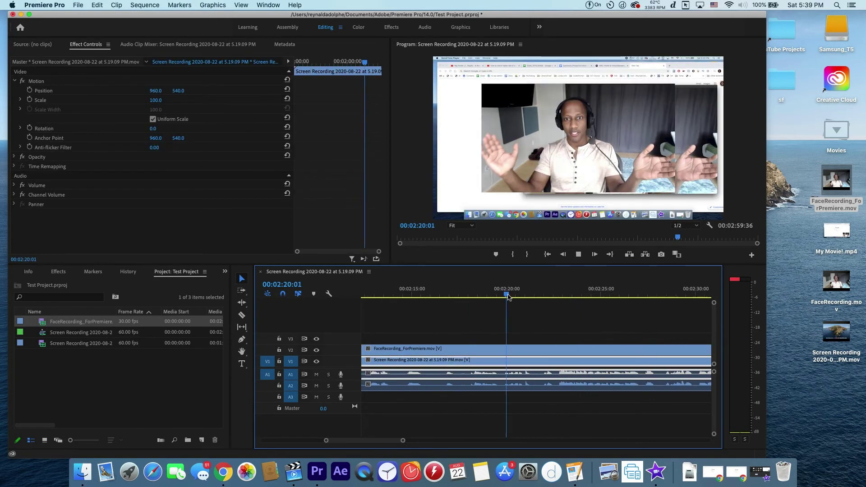
pyautogui.press('space')
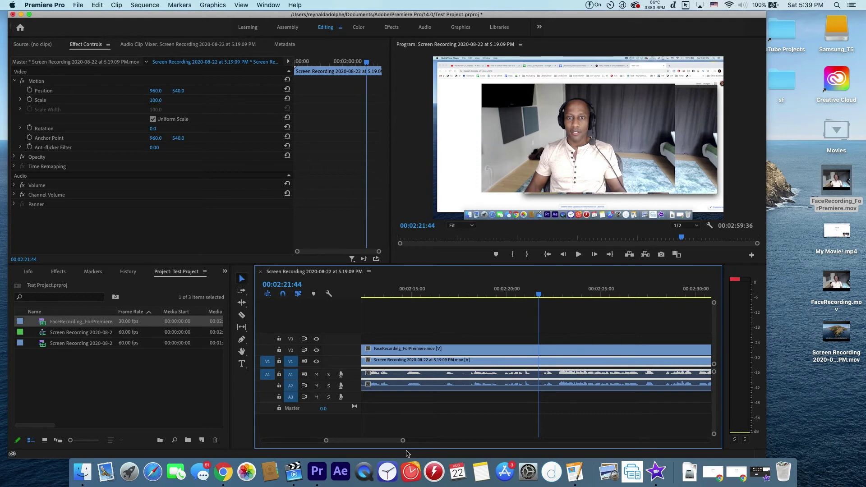
# Trim the start and end of FaceRecording_ForPremiere.mov to match the screen recording clip on V1.
pyautogui.moveTo(403, 444); pyautogui.dragTo(522, 410)
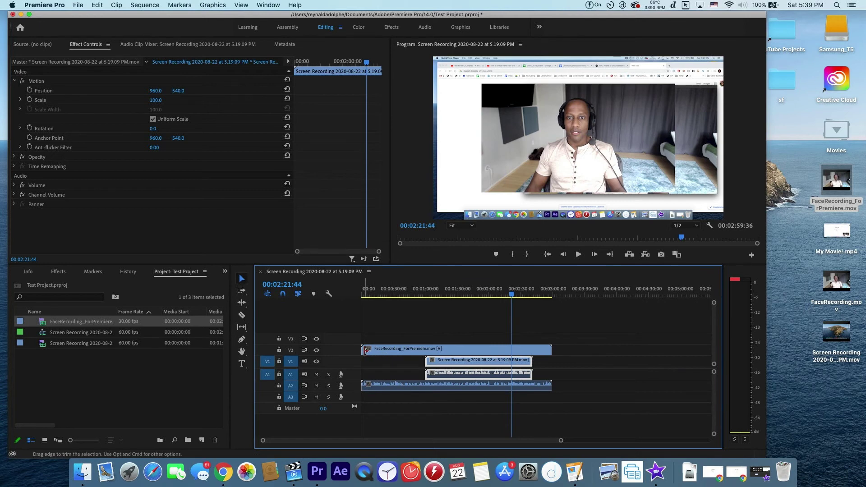
pyautogui.moveTo(366, 350); pyautogui.dragTo(425, 350)
pyautogui.moveTo(551, 351); pyautogui.dragTo(532, 355)
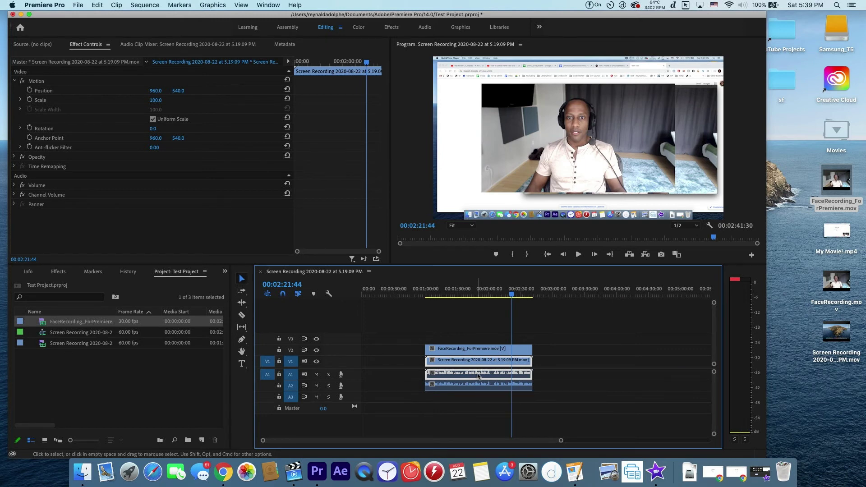
# Unlink and delete the screen recording's audio, and move the face recording's audio up to track A1.
pyautogui.rightClick(479, 376)
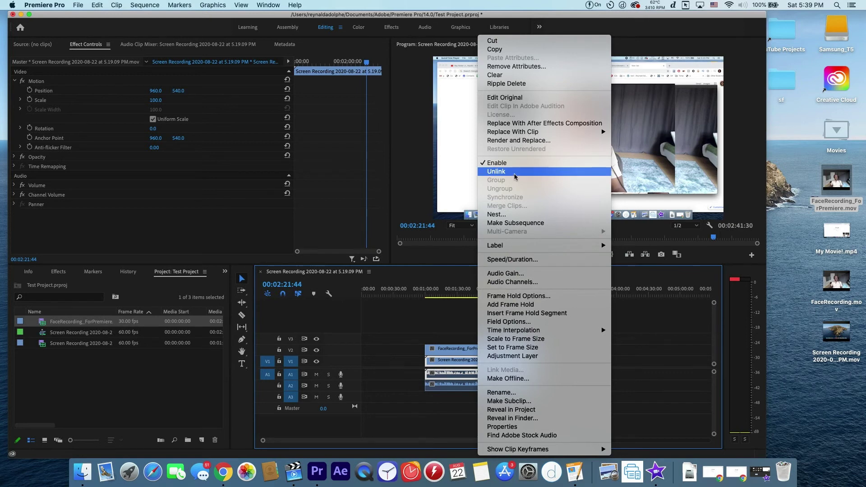
pyautogui.click(515, 175)
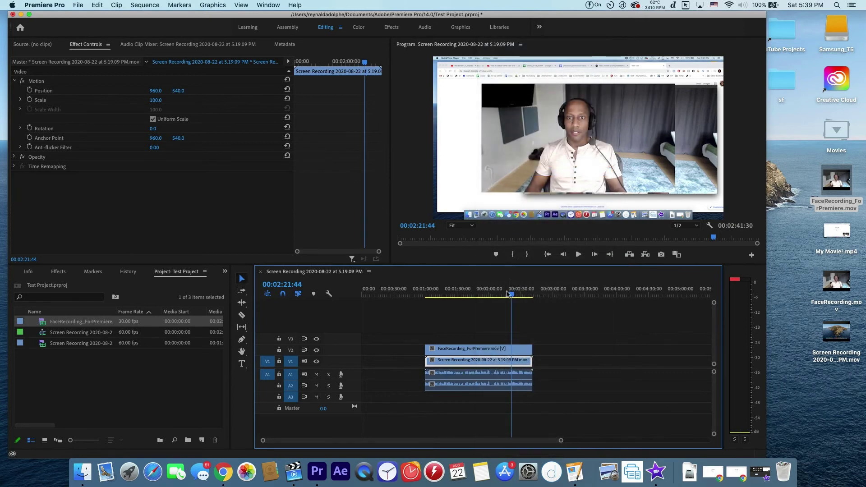
pyautogui.click(495, 376)
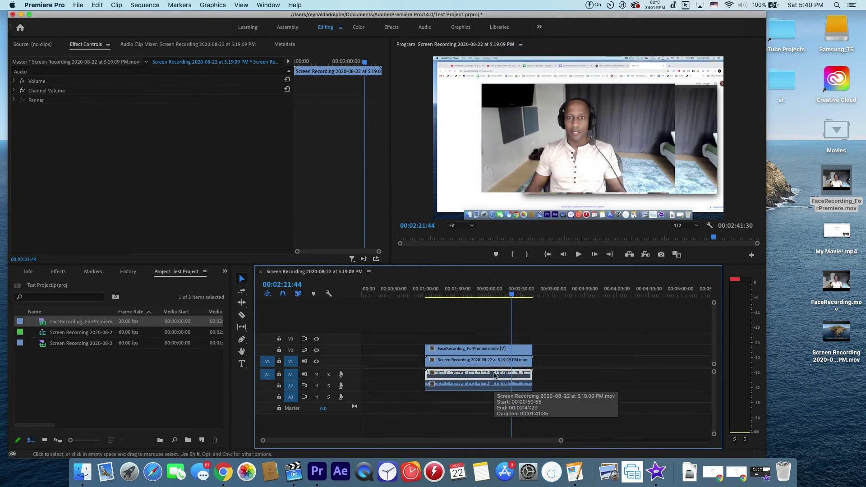
pyautogui.press('Delete')
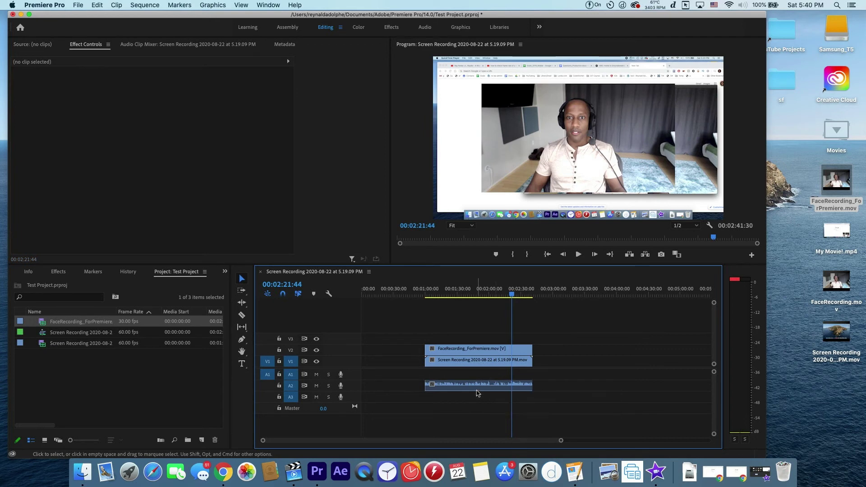
pyautogui.moveTo(479, 388); pyautogui.dragTo(479, 376)
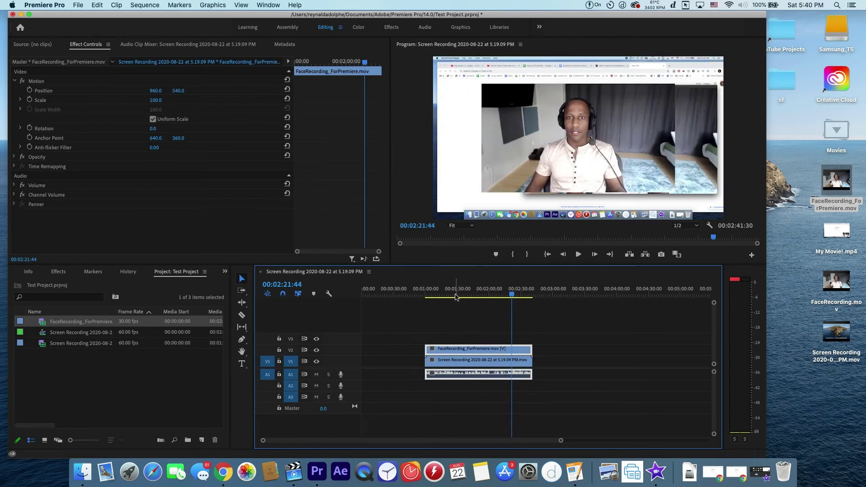
# Preview the sequence around 00:01:28 and set FaceRecording_ForPremiere.mov to scale 41 and position 1625, 811.
pyautogui.click(455, 295)
pyautogui.press('space')
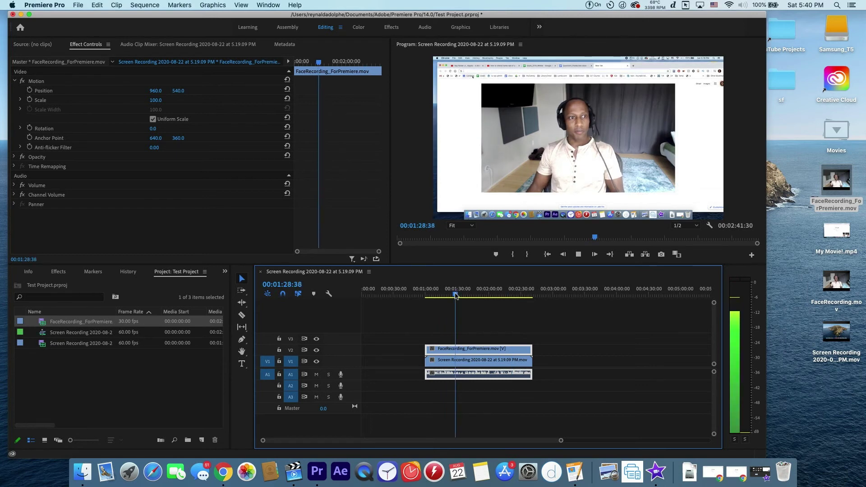
pyautogui.press('space')
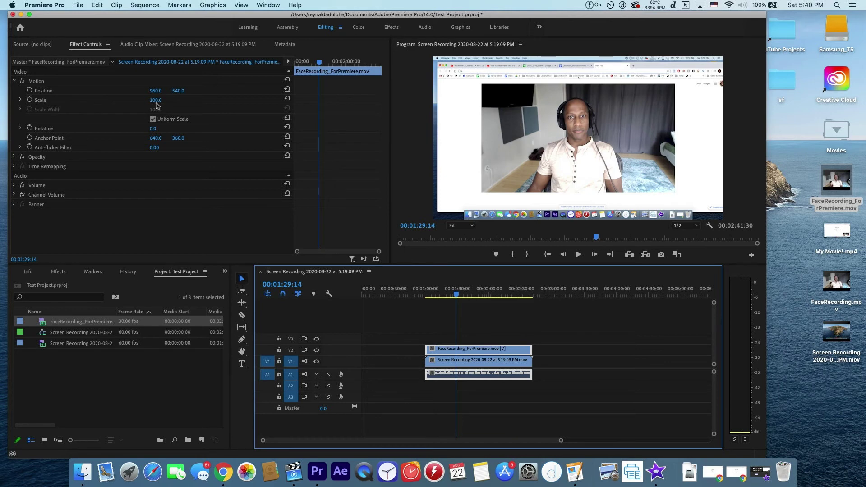
pyautogui.click(156, 105)
pyautogui.moveTo(155, 100); pyautogui.dragTo(129, 101)
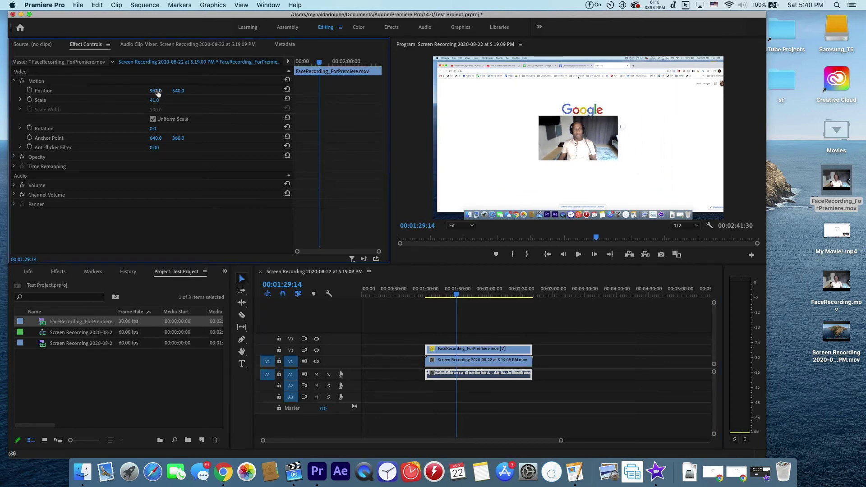
pyautogui.moveTo(156, 90); pyautogui.dragTo(183, 90)
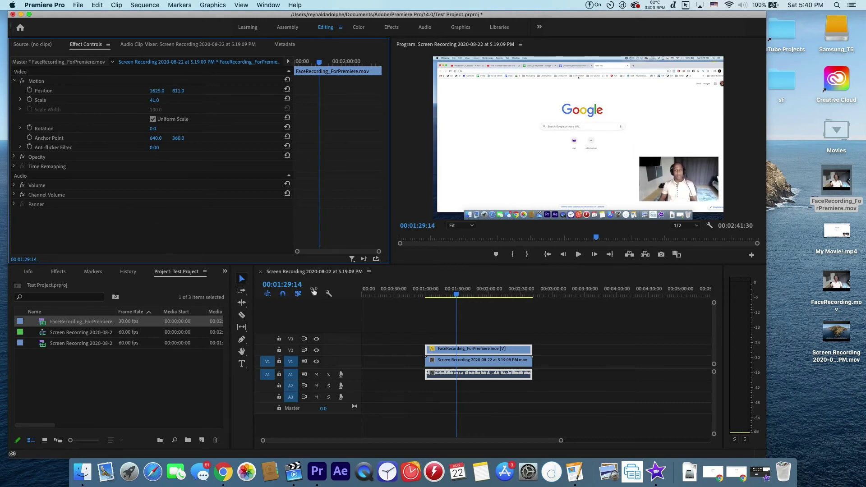
# Delete the empty gap before the clips in the sequence and check playback around 00:00:16 and 00:00:23.
pyautogui.click(412, 351)
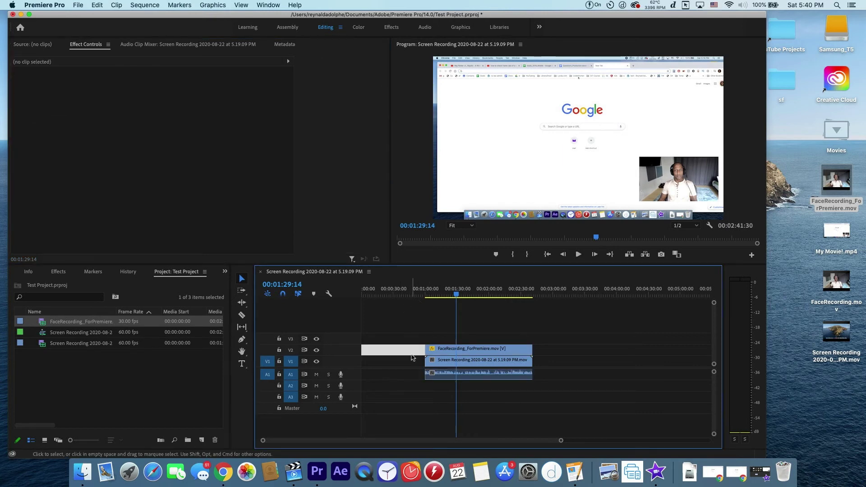
pyautogui.press('Delete')
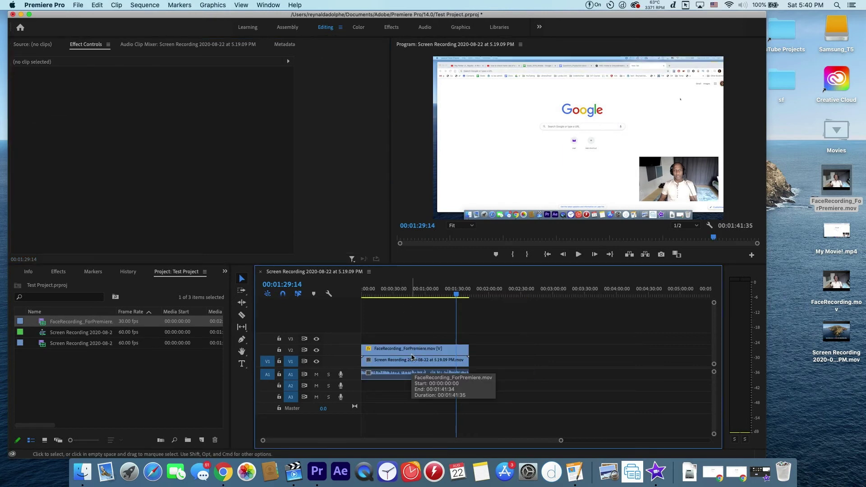
pyautogui.click(376, 294)
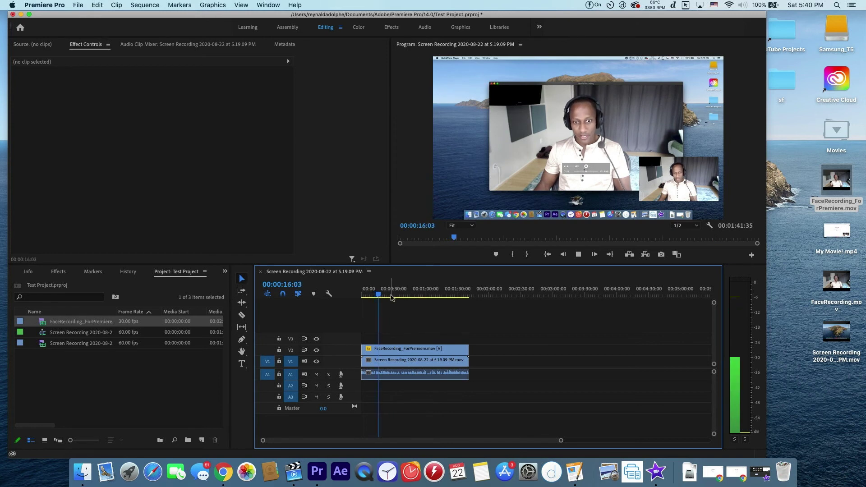
pyautogui.click(386, 296)
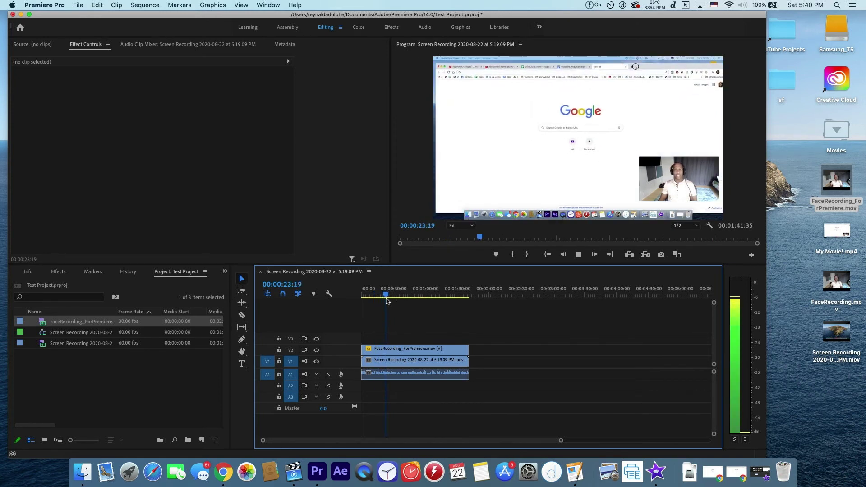
pyautogui.press('space')
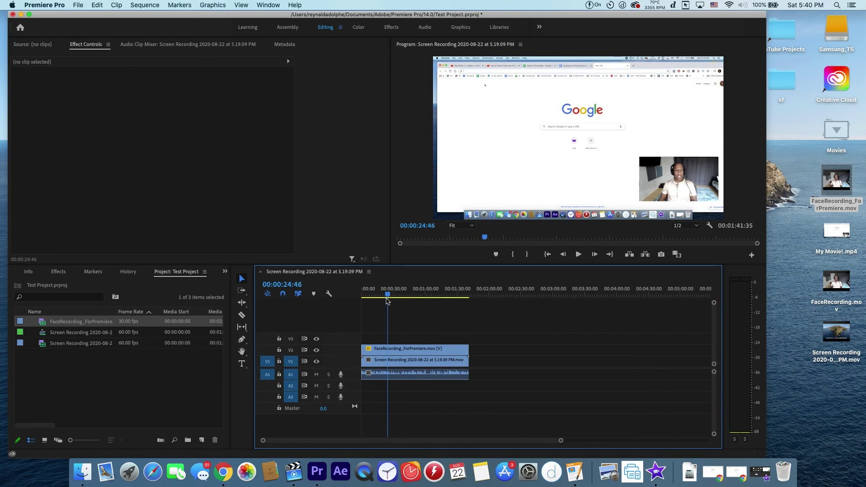
# Save the project and export the sequence to the desktop in QuickTime format as Premiere_Demo.mov.
pyautogui.press('super+s')
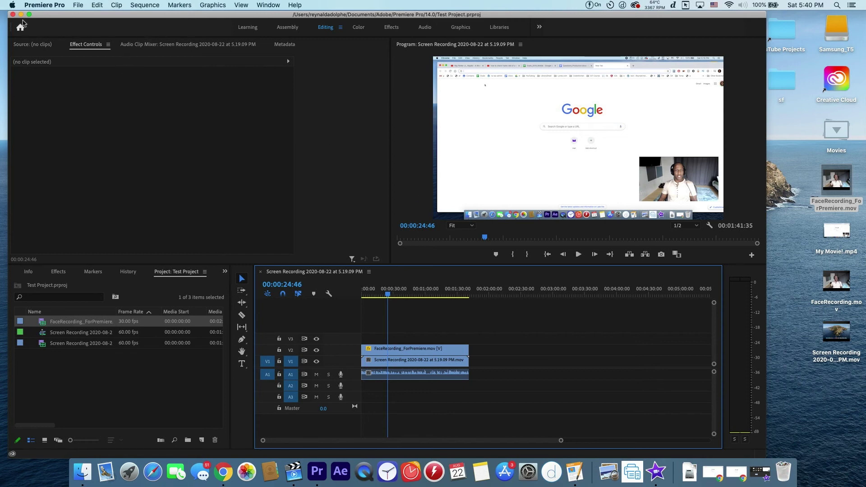
pyautogui.click(32, 8)
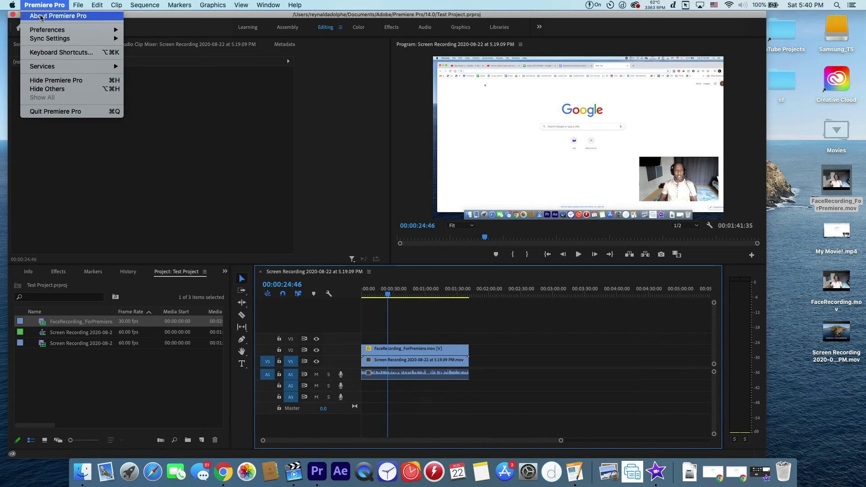
pyautogui.moveTo(78, 5)
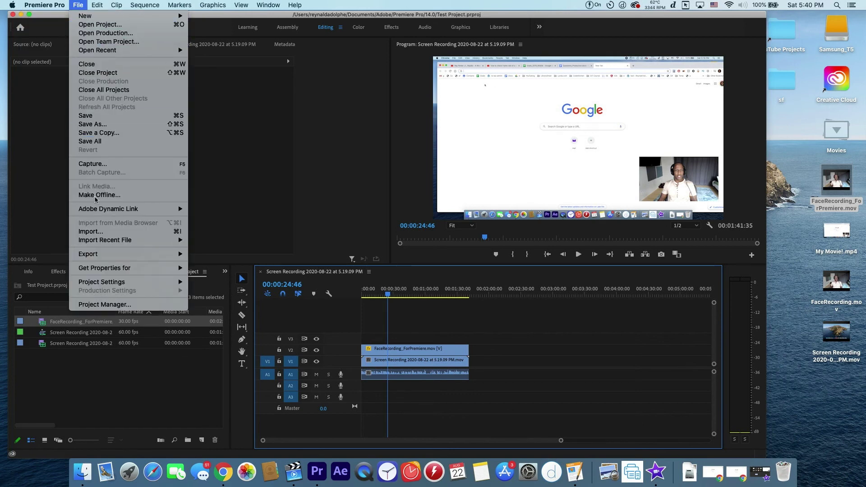
pyautogui.moveTo(152, 257)
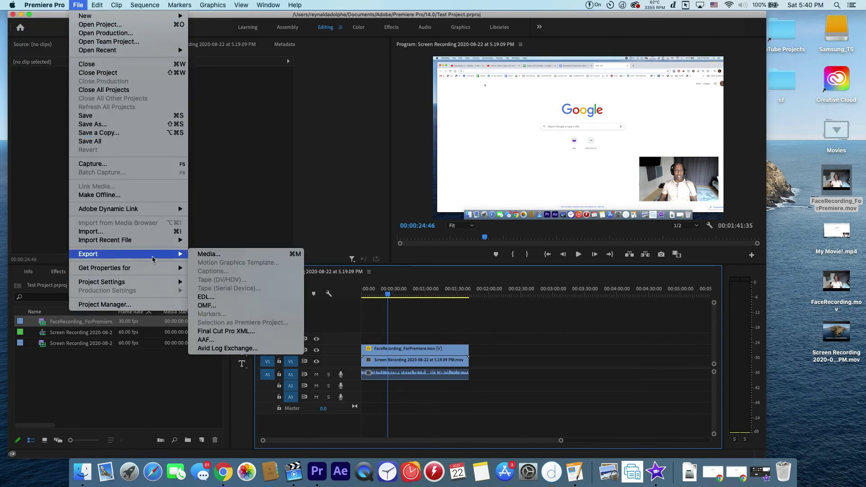
pyautogui.click(235, 255)
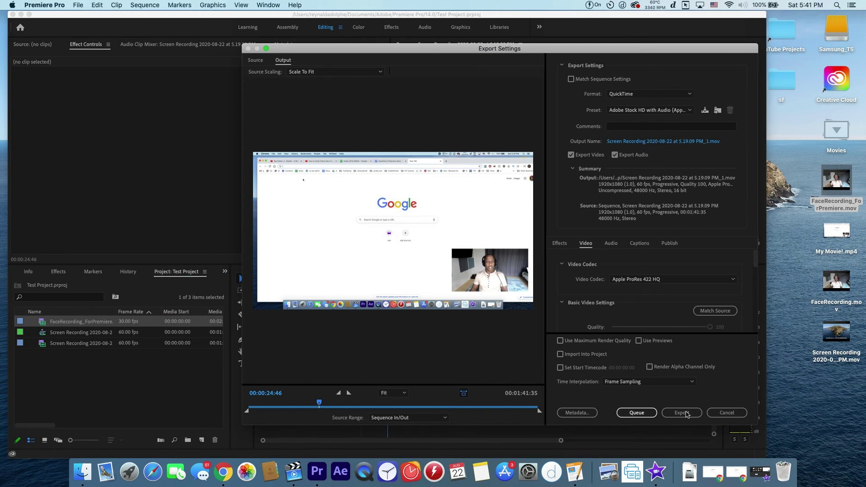
pyautogui.click(697, 142)
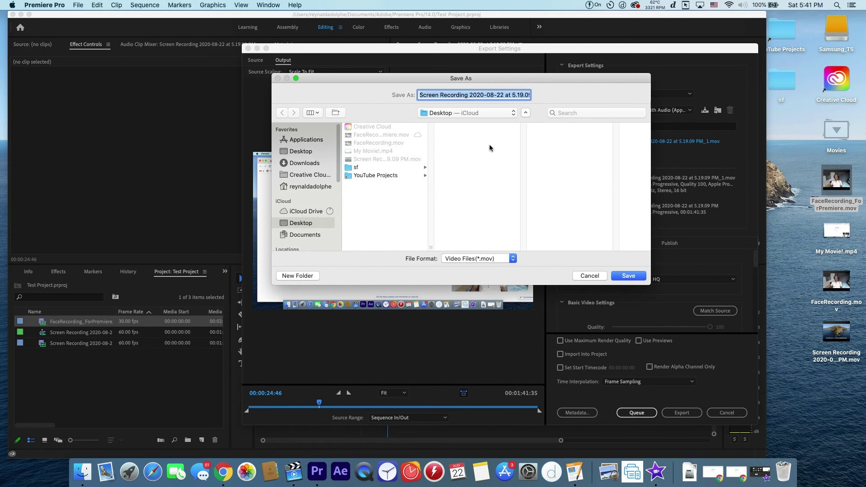
pyautogui.write('Premiere_Demo')
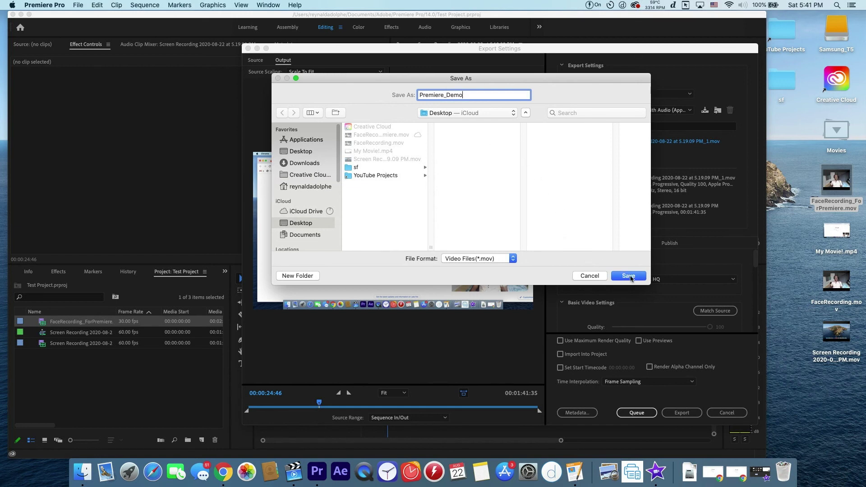
pyautogui.click(630, 279)
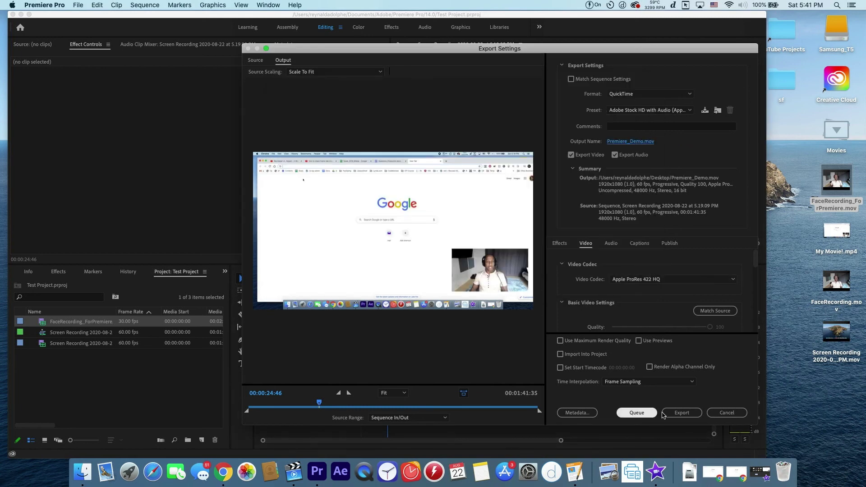
pyautogui.click(687, 413)
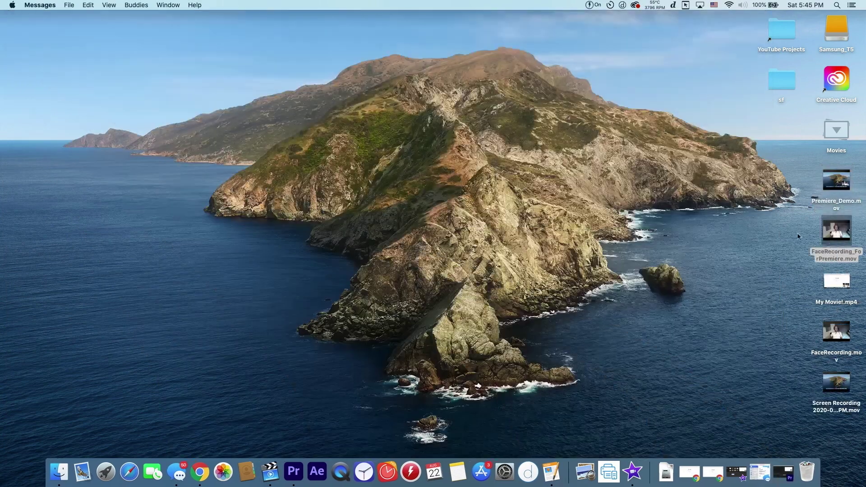
# Open Premiere_Demo.mov from the desktop, play its opening seconds to check the picture-in-picture, and close it.
pyautogui.moveTo(832, 231); pyautogui.dragTo(758, 238)
pyautogui.doubleClick(837, 181)
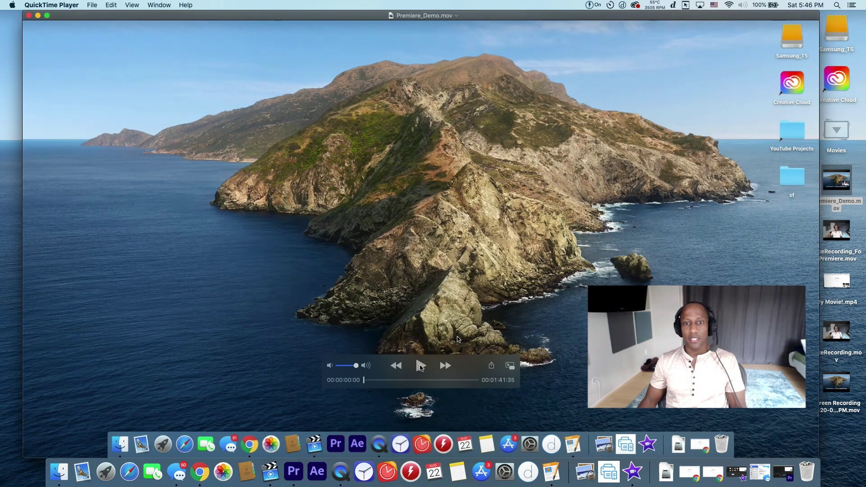
pyautogui.click(420, 366)
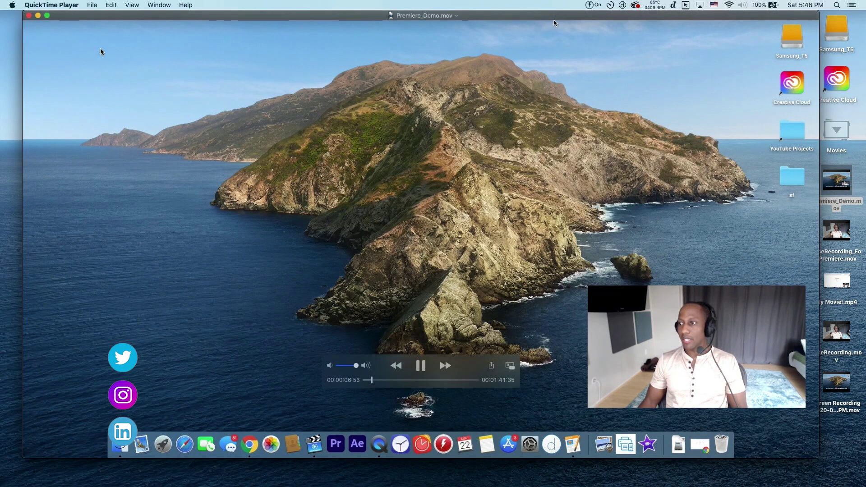
pyautogui.click(28, 16)
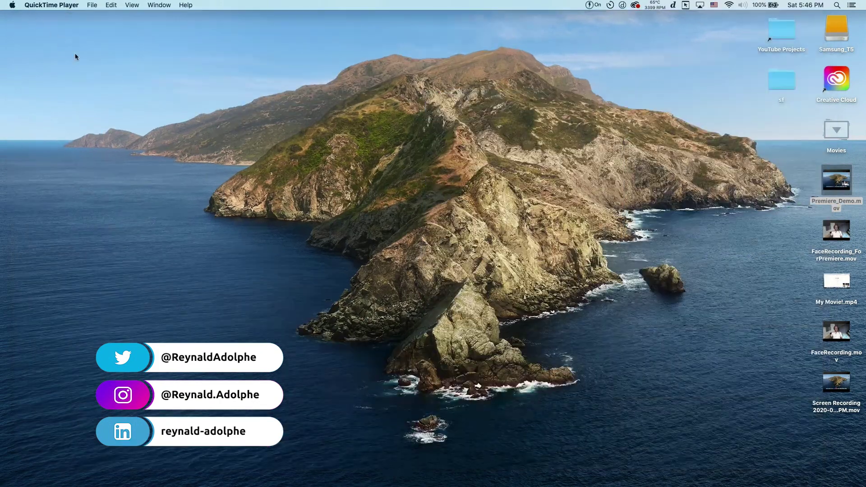